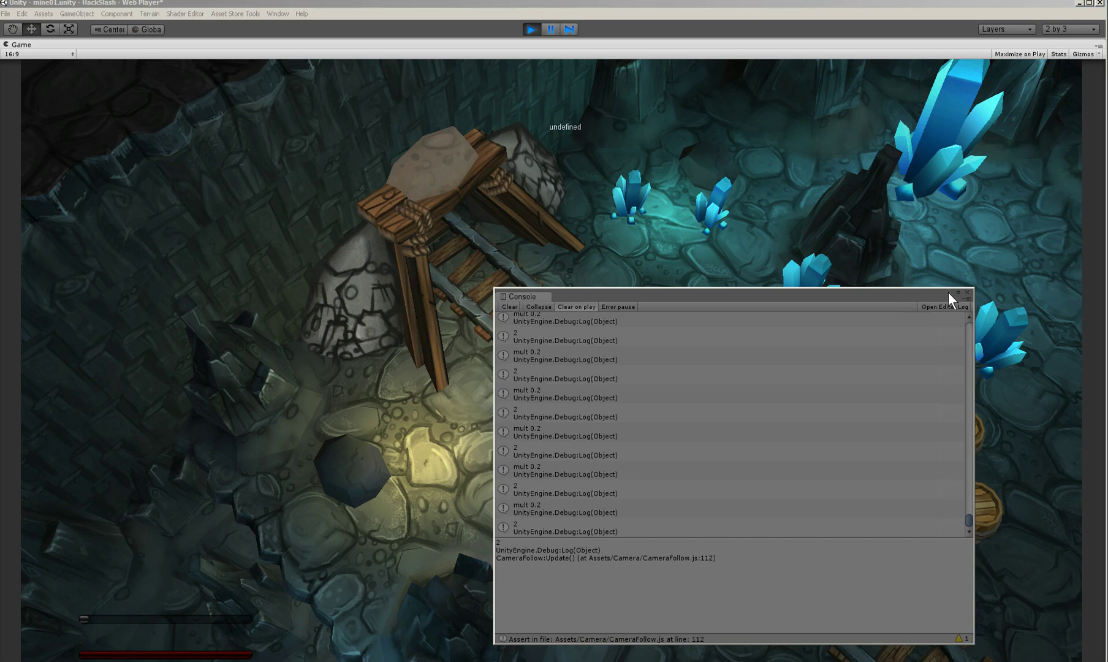
# Step: Move the floating Console window aside, close it, and exit play mode for mine01
pyautogui.click(925, 288)
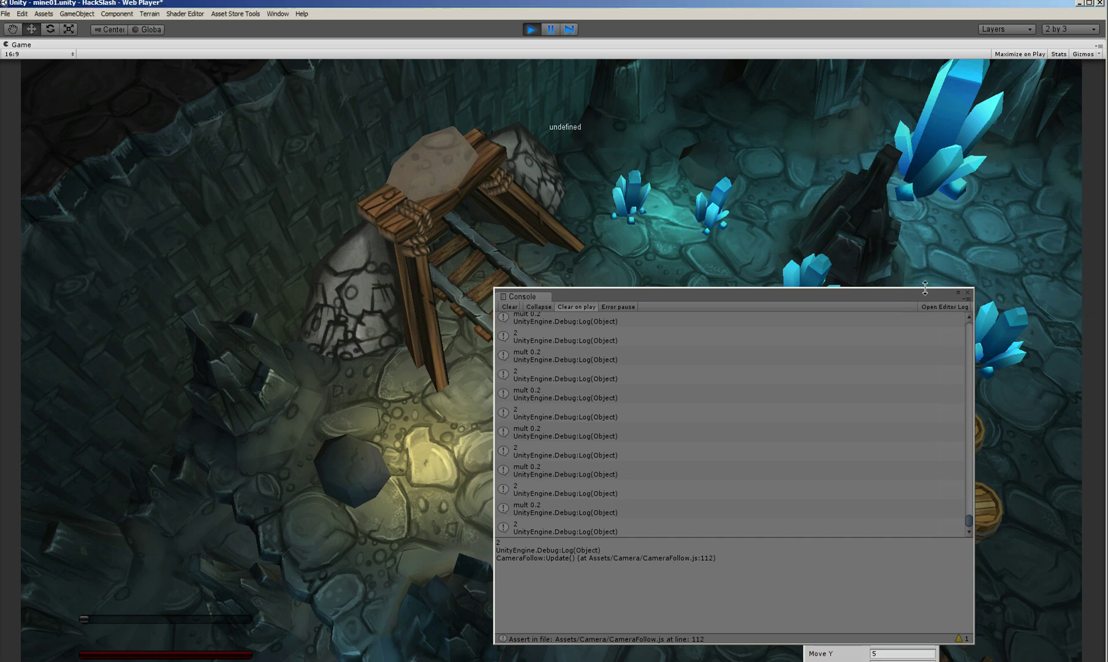
pyautogui.moveTo(915, 294); pyautogui.dragTo(919, 282)
pyautogui.click(938, 281)
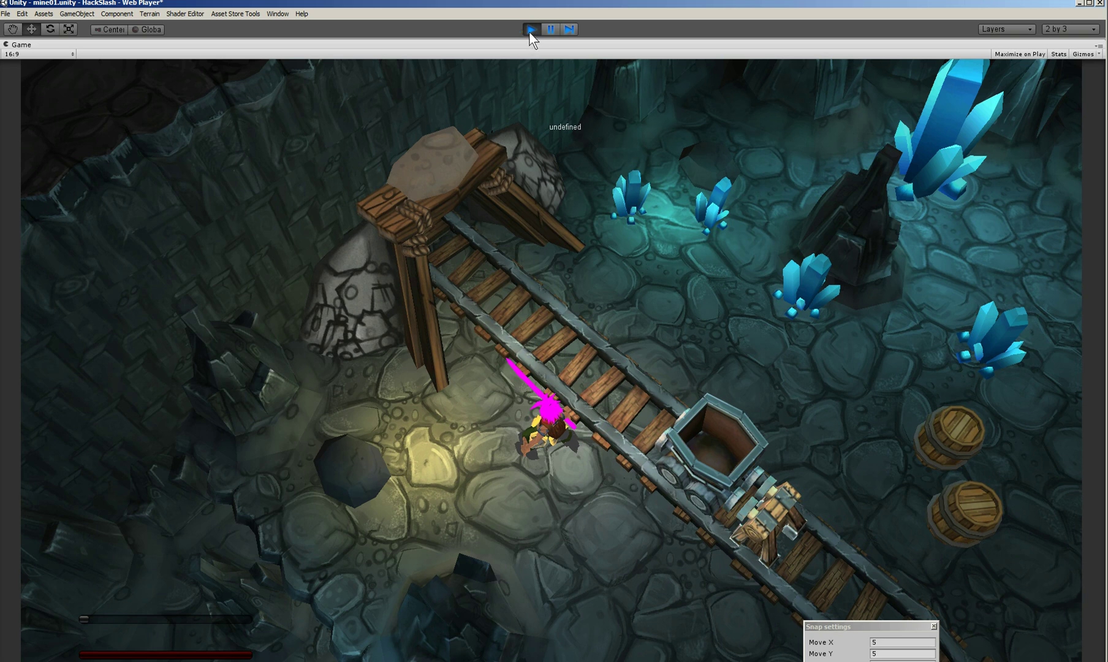
pyautogui.click(532, 29)
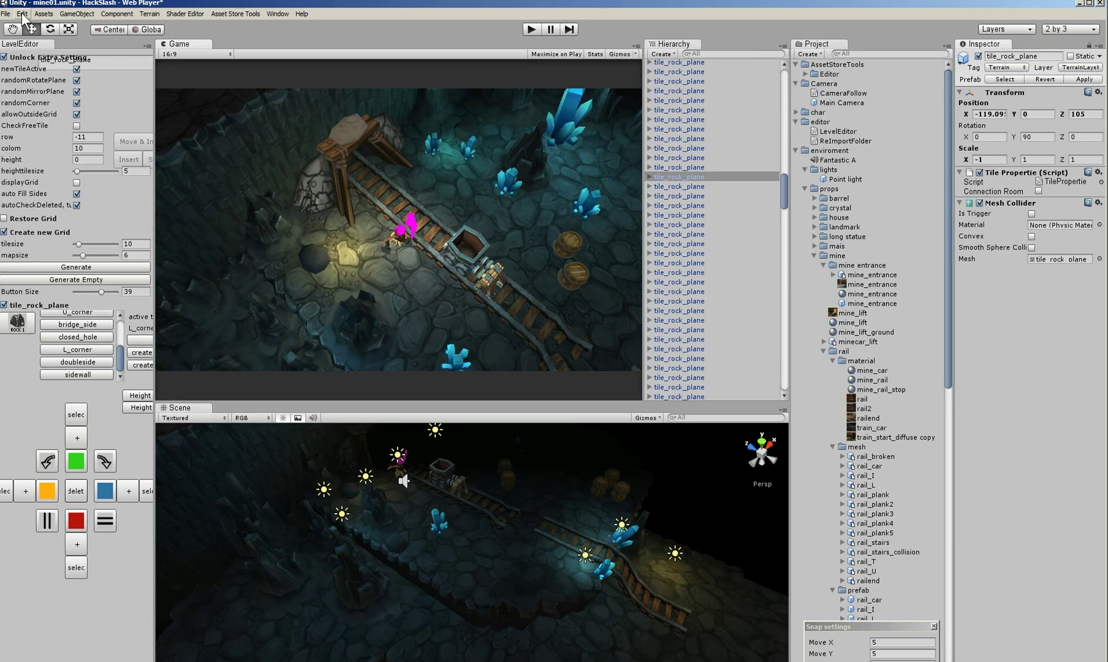
# Step: Create a new empty Untitled scene, saving the mine01 scene's changes first
pyautogui.click(6, 13)
pyautogui.click(20, 27)
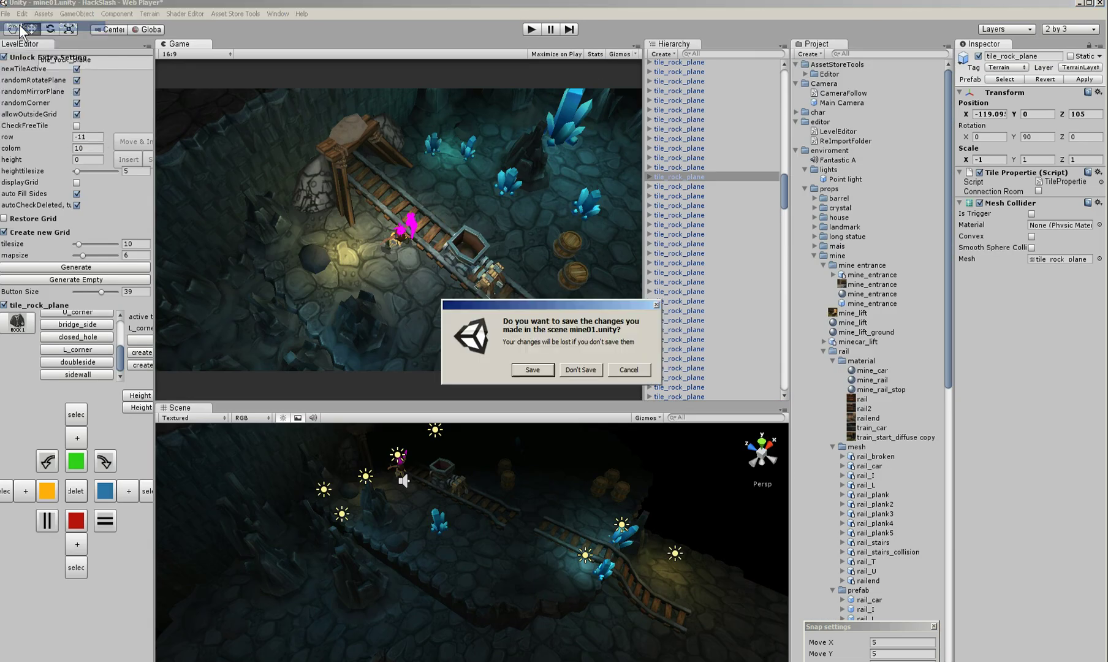
pyautogui.click(533, 370)
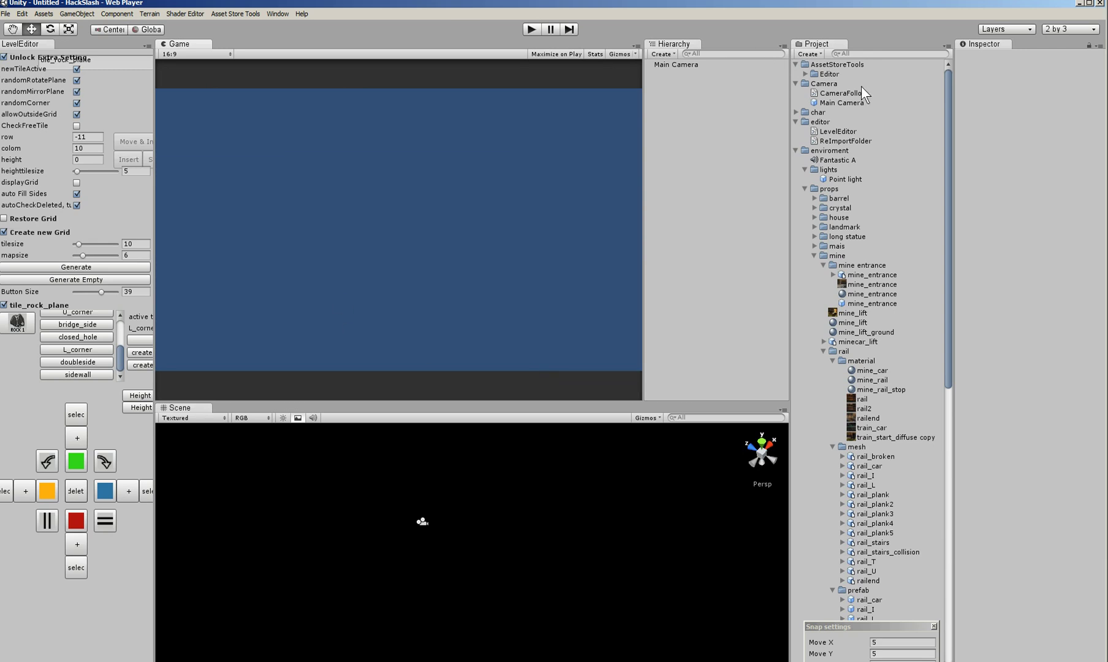
# Step: Check the Scene view draw mode and leave it on Textured
pyautogui.moveTo(493, 589); pyautogui.dragTo(528, 490, button='right')
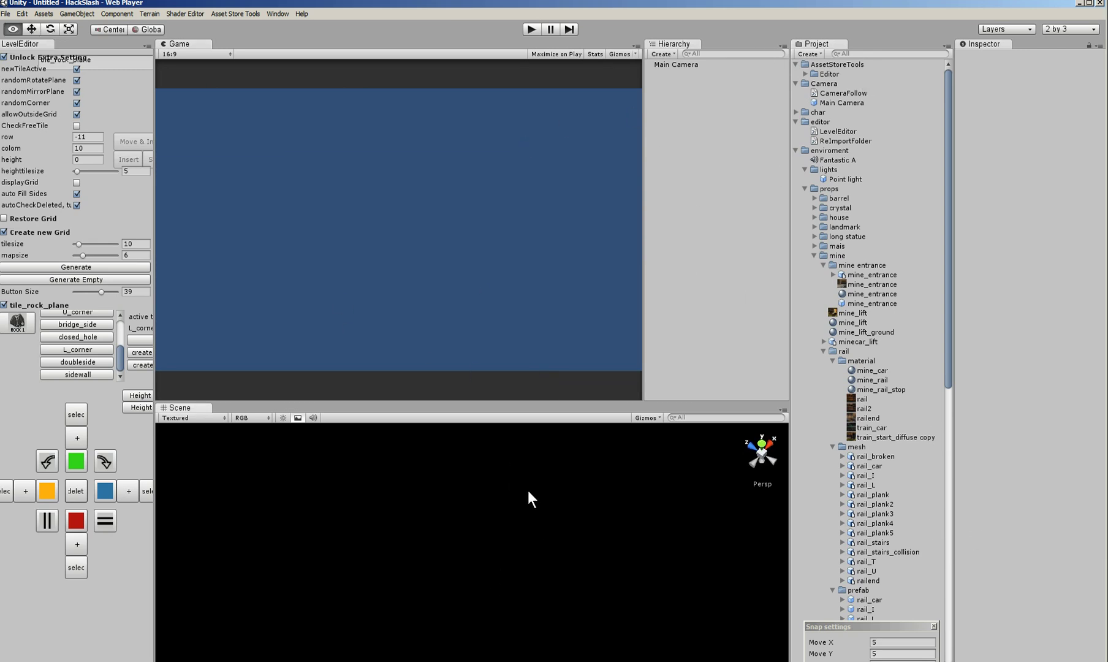
pyautogui.click(177, 417)
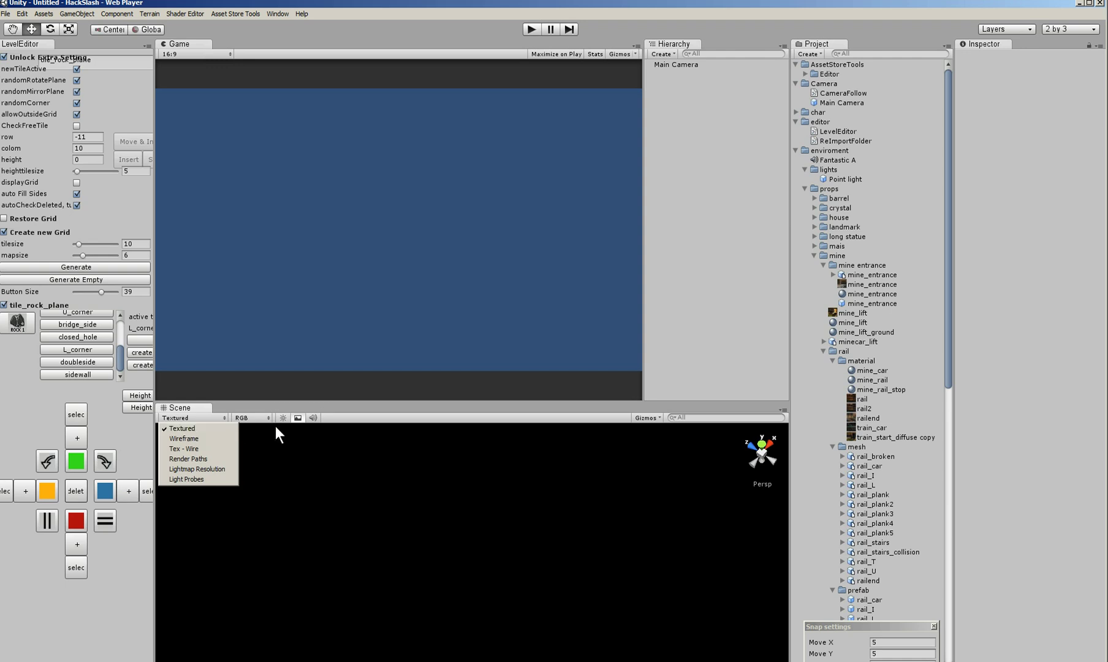
pyautogui.click(291, 417)
# Step: Drag the LevelEditor tab out of its dock beside the Game view
pyautogui.moveTo(421, 558); pyautogui.dragTo(445, 554, button='right')
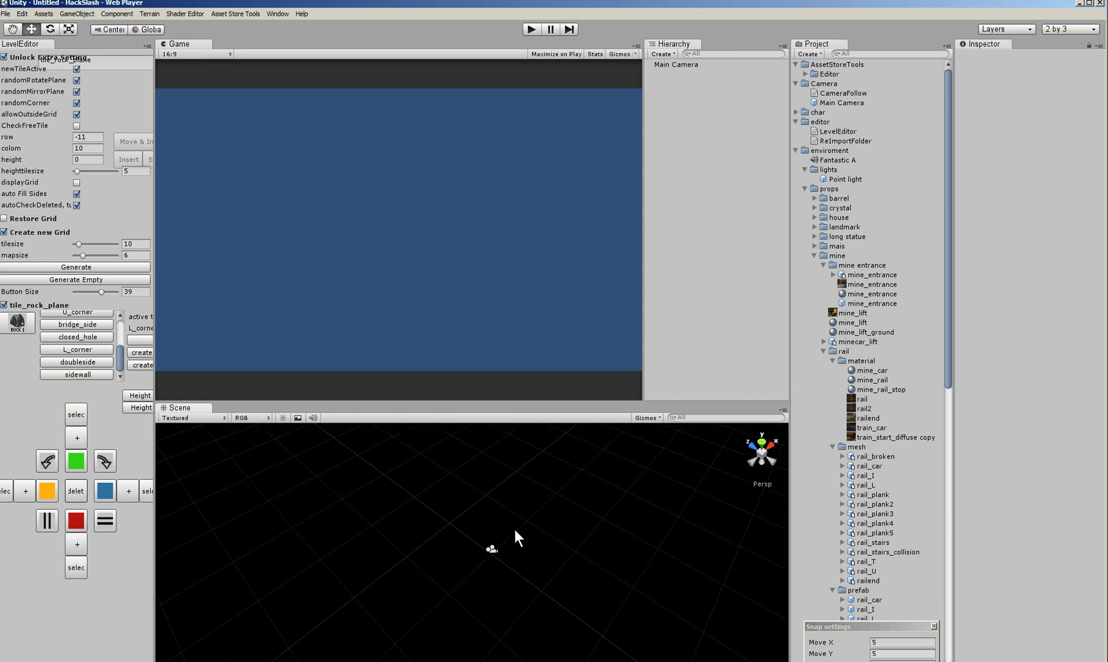
pyautogui.moveTo(509, 531); pyautogui.dragTo(515, 552, button='right')
pyautogui.moveTo(21, 44); pyautogui.dragTo(780, 409)
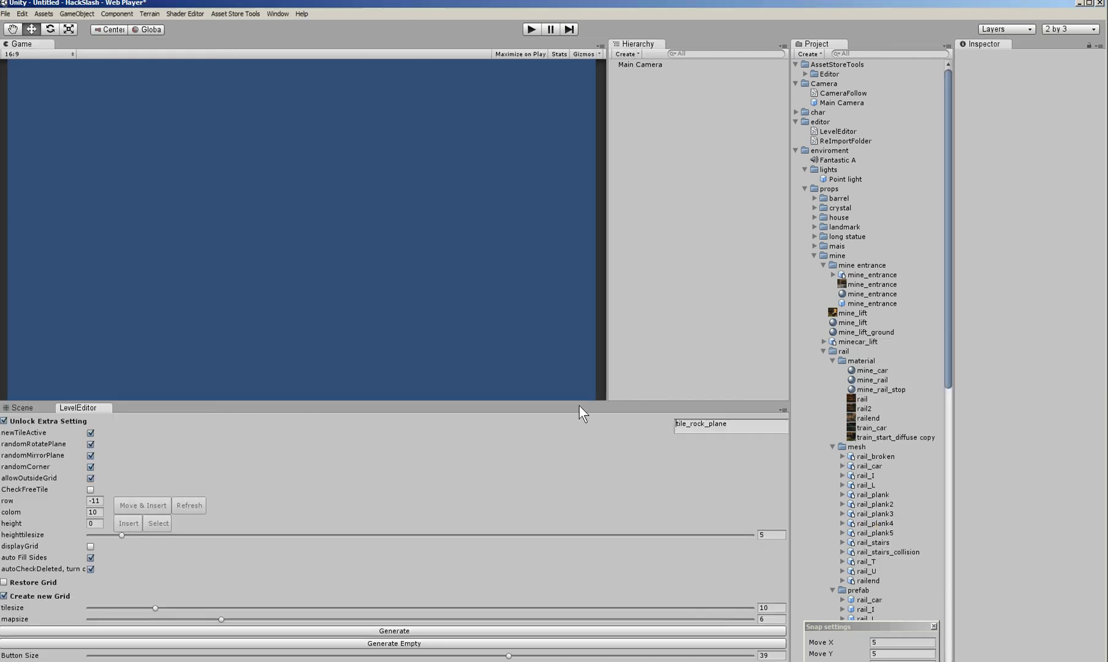
pyautogui.moveTo(78, 407); pyautogui.dragTo(136, 231)
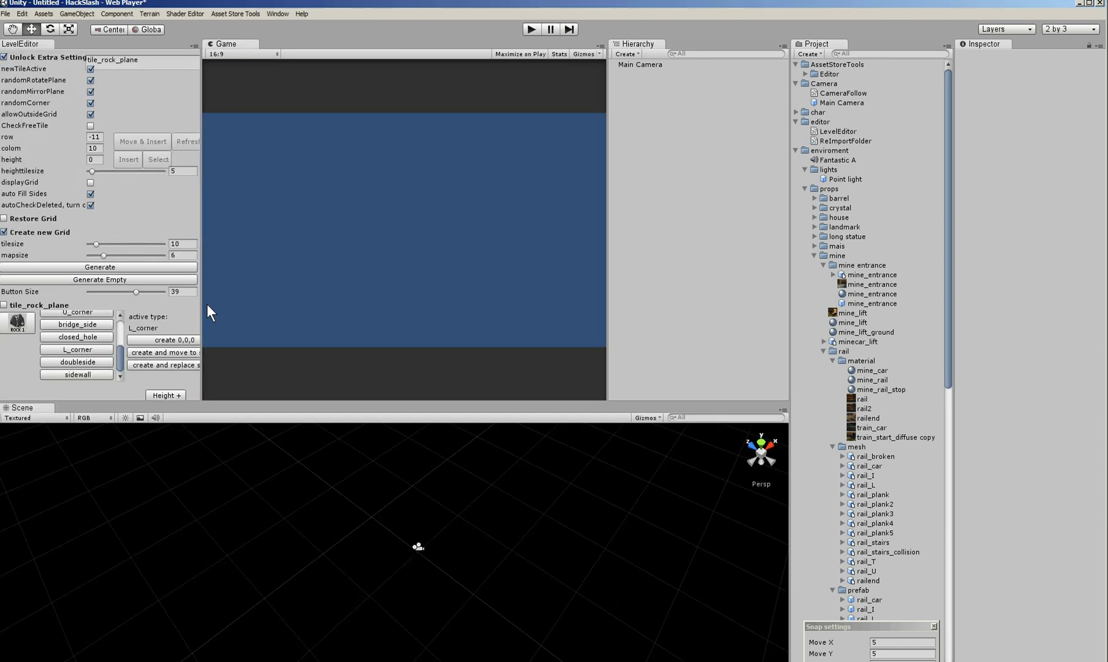
pyautogui.moveTo(20, 44); pyautogui.dragTo(231, 173)
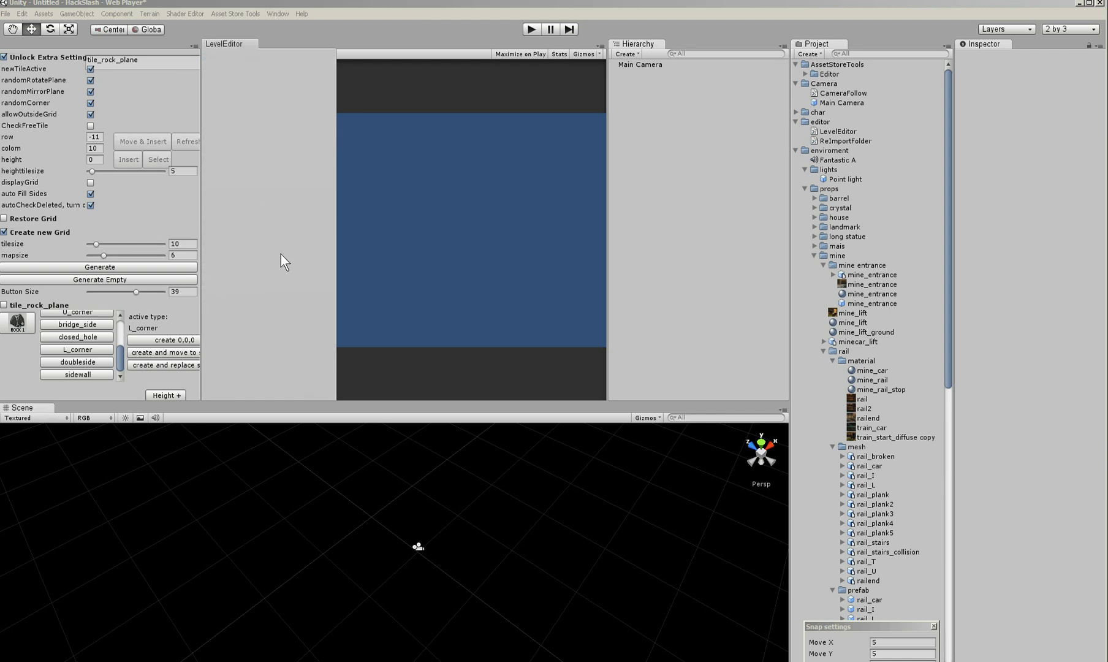
# Step: Float the LevelEditor window at top-left and stretch it tall to show all tile controls
pyautogui.moveTo(268, 273); pyautogui.dragTo(225, 472)
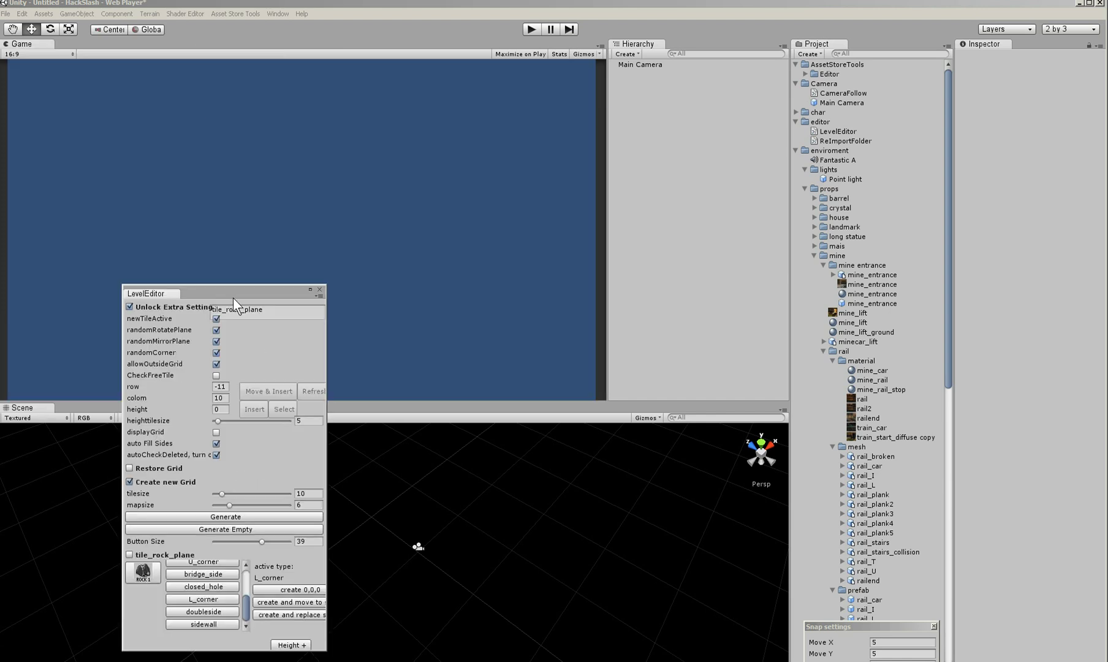
pyautogui.moveTo(205, 292); pyautogui.dragTo(149, 97)
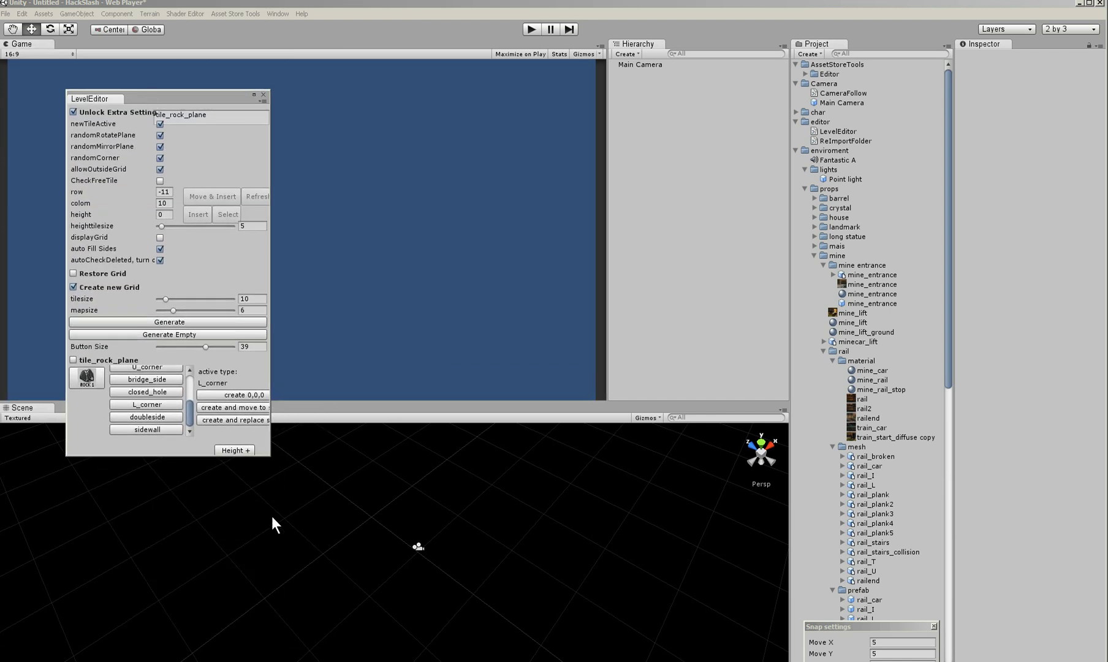
pyautogui.moveTo(269, 454); pyautogui.dragTo(312, 661)
pyautogui.moveTo(198, 99); pyautogui.dragTo(161, 45)
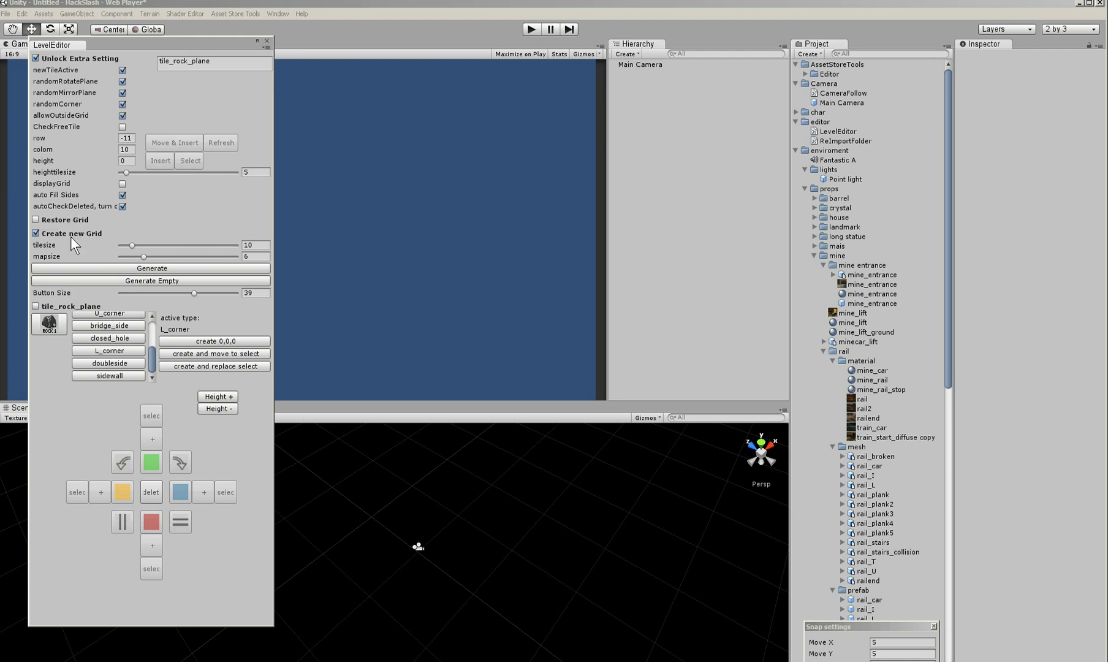
# Step: Set the LevelEditor mapsize to 10 and generate an L_corner tile grid
pyautogui.click(259, 244)
pyautogui.press('Tab')
pyautogui.write('10')
pyautogui.click(152, 269)
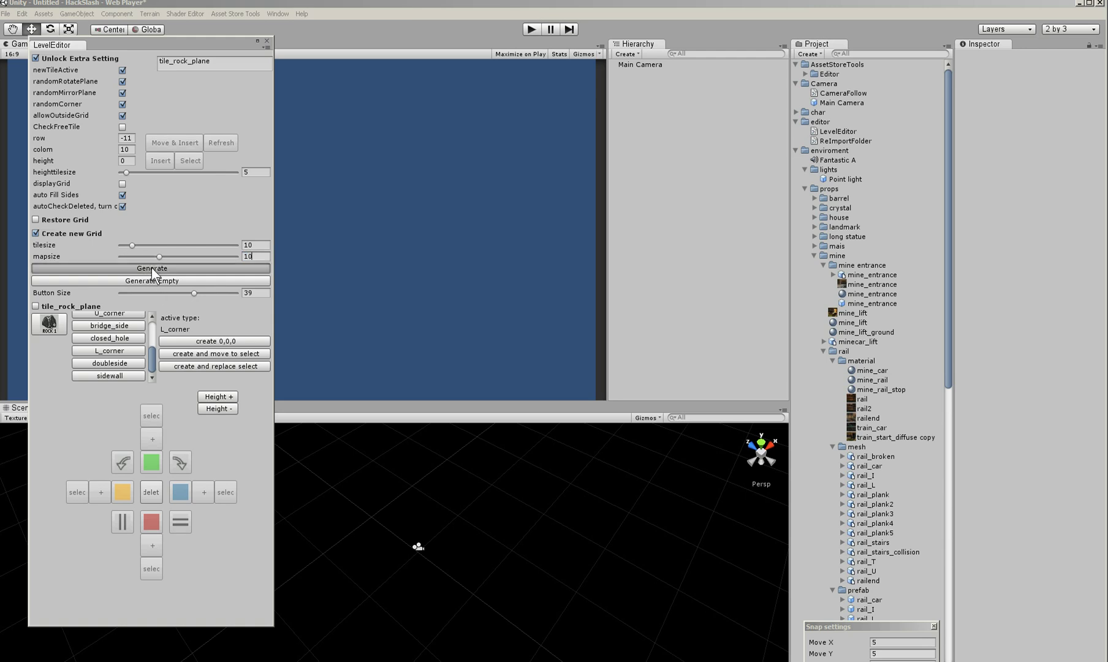
# Step: Delete the generated L_corner grid and make plane the active tile type
pyautogui.keyDown('alt'); pyautogui.moveTo(424, 485); pyautogui.dragTo(447, 531); pyautogui.keyUp('alt')
pyautogui.moveTo(450, 535); pyautogui.dragTo(339, 466, button='middle')
pyautogui.keyDown('alt'); pyautogui.moveTo(423, 521); pyautogui.dragTo(668, 655); pyautogui.keyUp('alt')
pyautogui.press('Delete')
pyautogui.scroll(5, 152, 337)
pyautogui.click(120, 319)
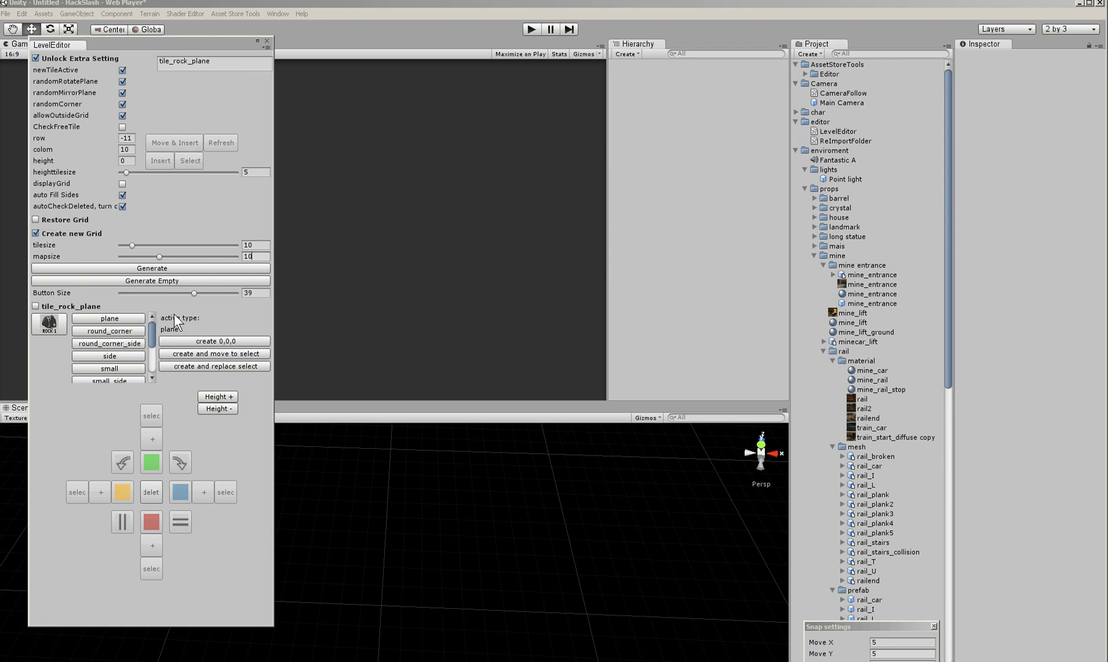
# Step: Generate a floor of plane tiles and delete one tile from it
pyautogui.click(163, 268)
pyautogui.keyDown('alt'); pyautogui.moveTo(464, 553); pyautogui.dragTo(435, 550); pyautogui.keyUp('alt')
pyautogui.click(421, 530)
pyautogui.click(152, 493)
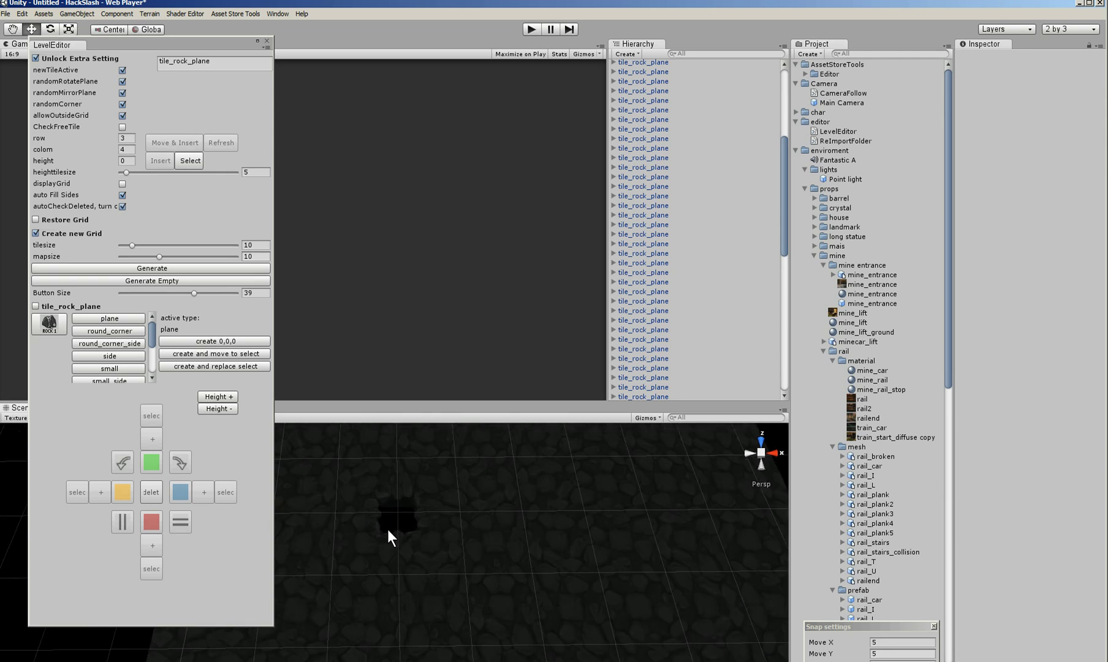
# Step: Delete the neighbouring tile to widen the hole to two tiles
pyautogui.keyDown('alt'); pyautogui.moveTo(386, 523); pyautogui.dragTo(397, 501, button='right'); pyautogui.keyUp('alt')
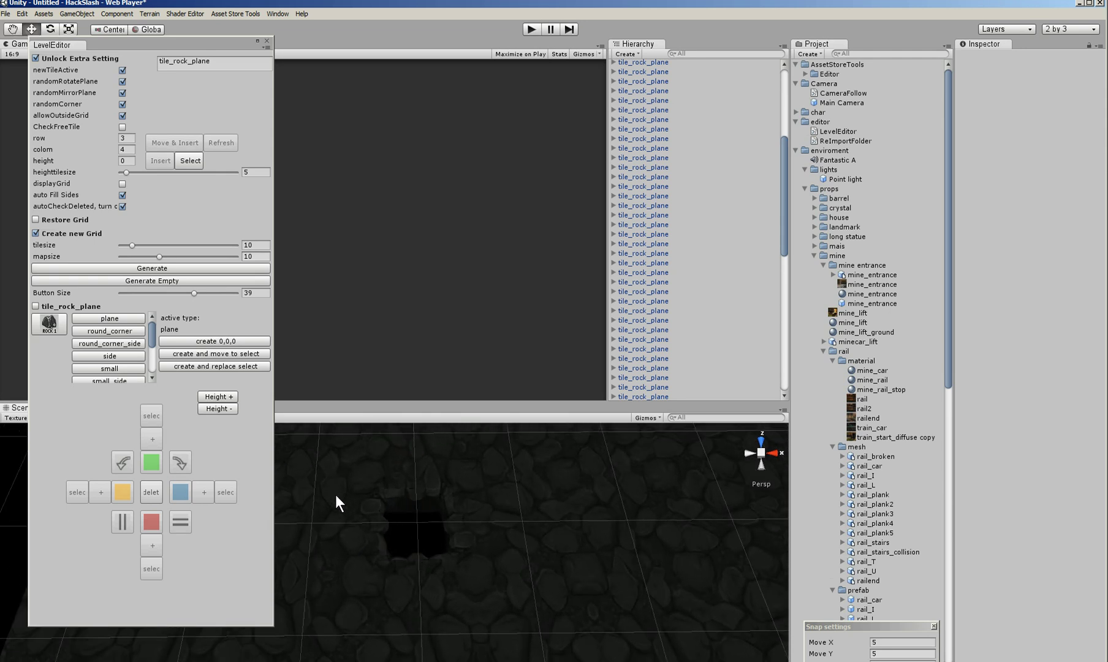
pyautogui.keyDown('alt'); pyautogui.moveTo(451, 542); pyautogui.dragTo(470, 535, button='right'); pyautogui.keyUp('alt')
pyautogui.click(128, 488)
pyautogui.click(151, 494)
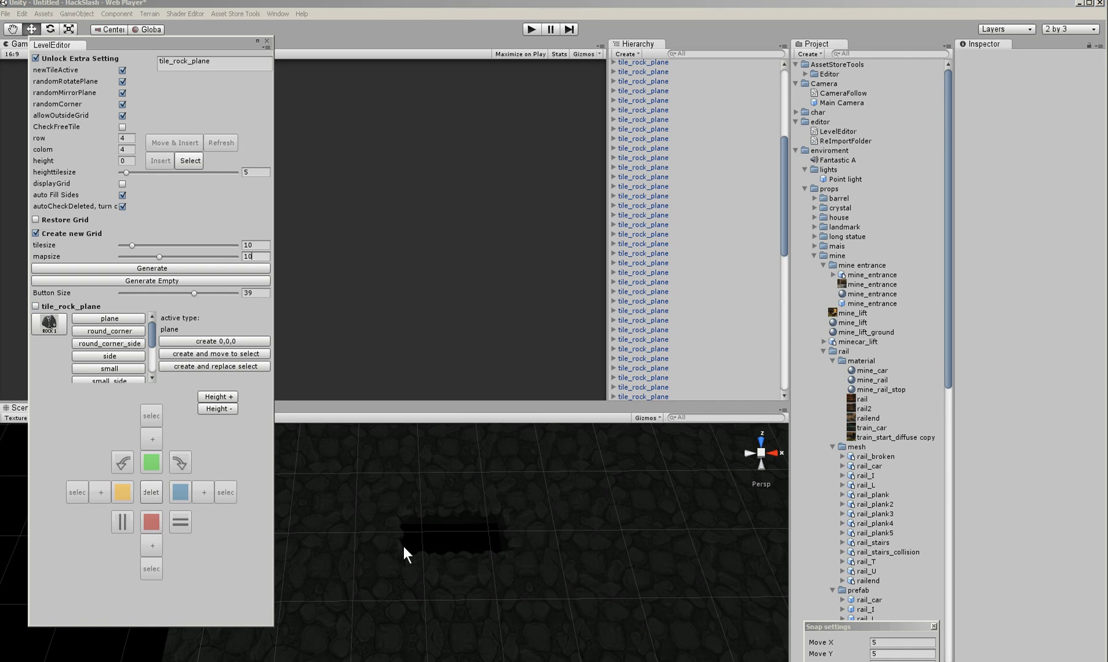
pyautogui.moveTo(417, 521); pyautogui.dragTo(469, 557, button='middle')
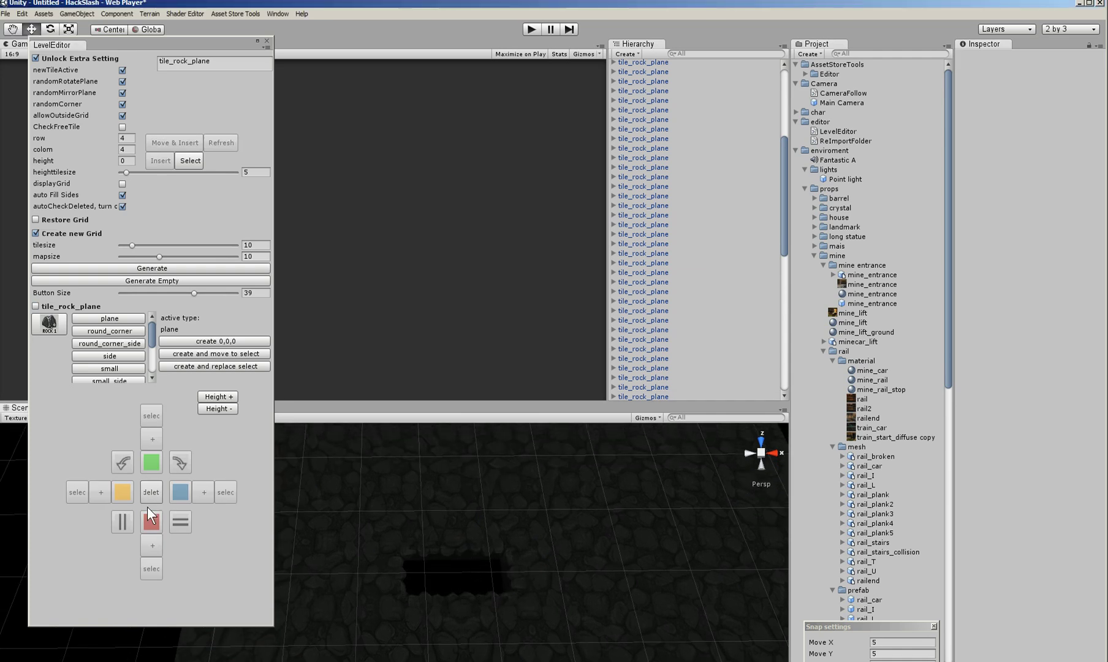
# Step: Add corner and plane tiles around the hole, then delete the selected tiles
pyautogui.click(469, 537)
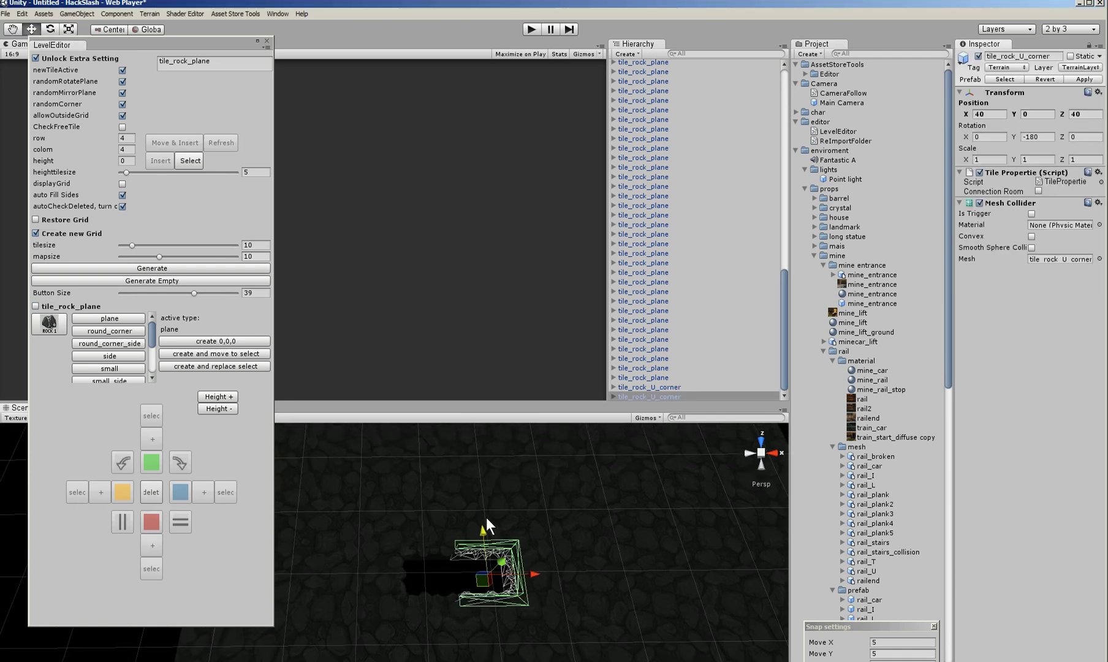
pyautogui.click(473, 527)
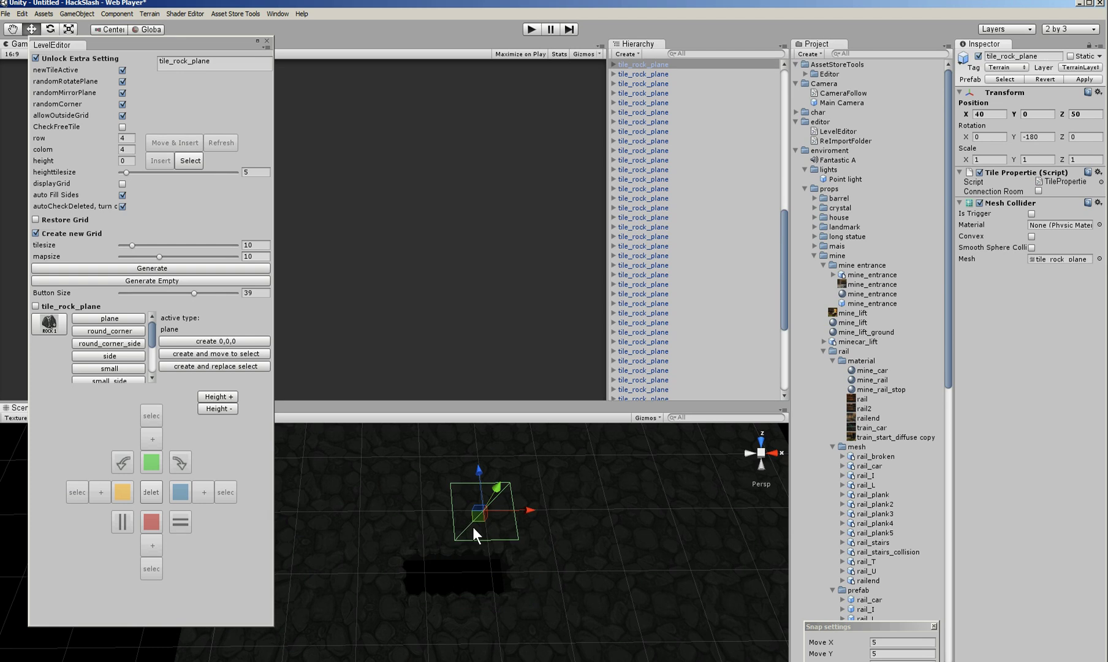
pyautogui.keyDown('shift'); pyautogui.click(530, 505); pyautogui.keyUp('shift')
pyautogui.keyDown('shift'); pyautogui.click(615, 489); pyautogui.keyUp('shift')
pyautogui.click(152, 439)
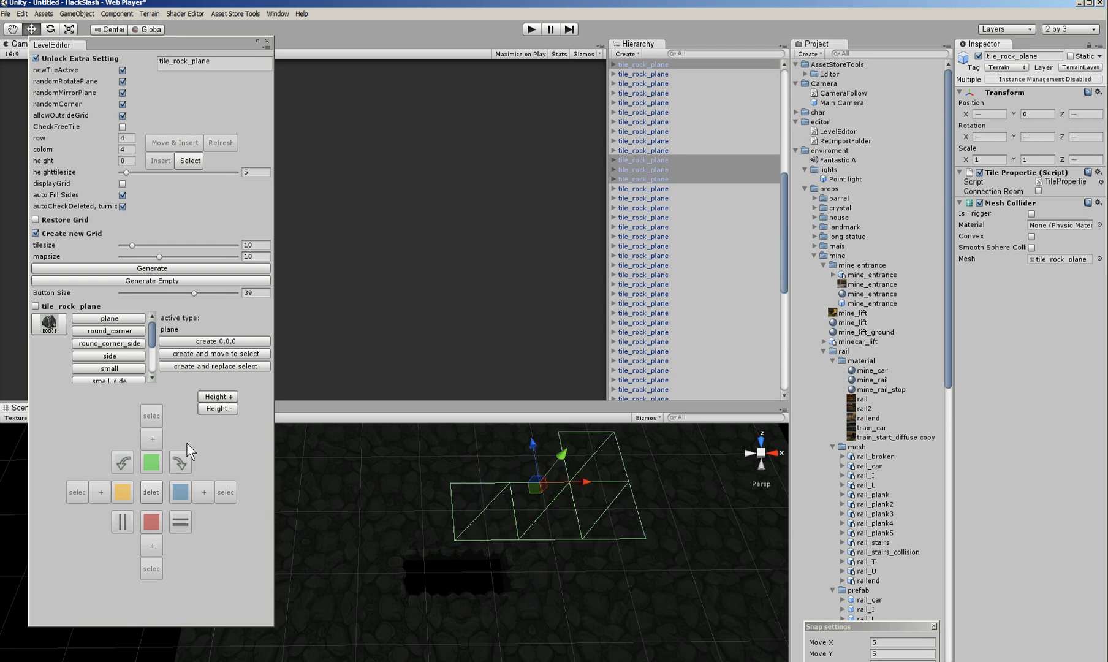
pyautogui.click(151, 492)
# Step: Delete the L corner, round corner and second L corner tiles at the holes
pyautogui.click(504, 575)
pyautogui.click(153, 485)
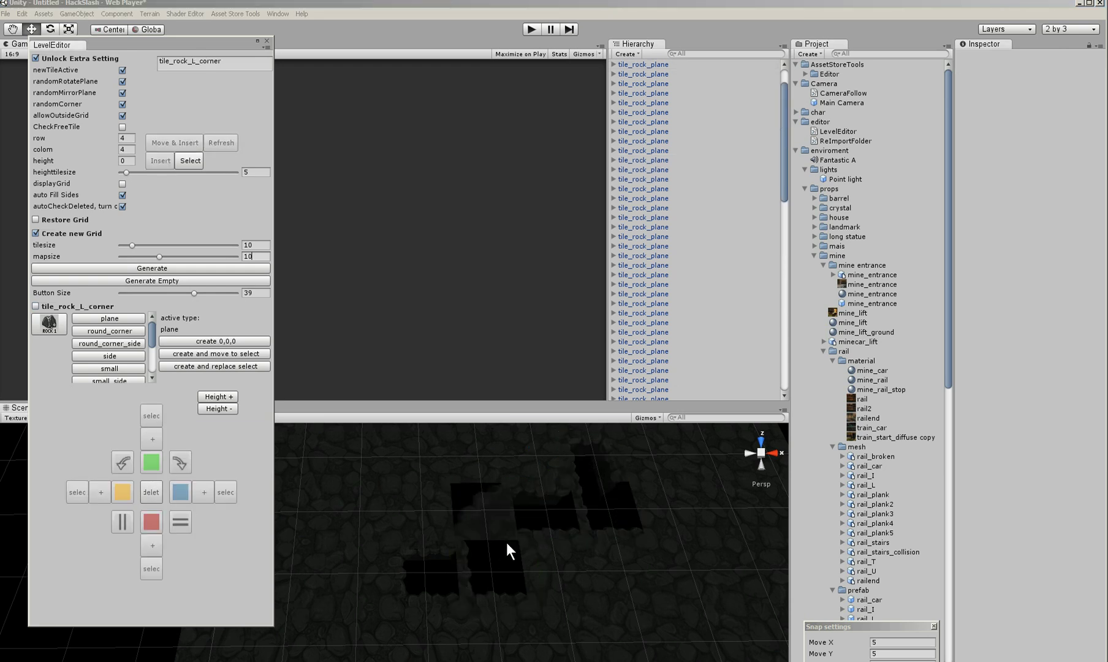
pyautogui.click(437, 543)
pyautogui.click(149, 493)
pyautogui.scroll(-3, 419, 520)
pyautogui.scroll(-3, 455, 540)
pyautogui.moveTo(454, 524); pyautogui.dragTo(434, 538, button='middle')
pyautogui.click(443, 520)
pyautogui.click(155, 490)
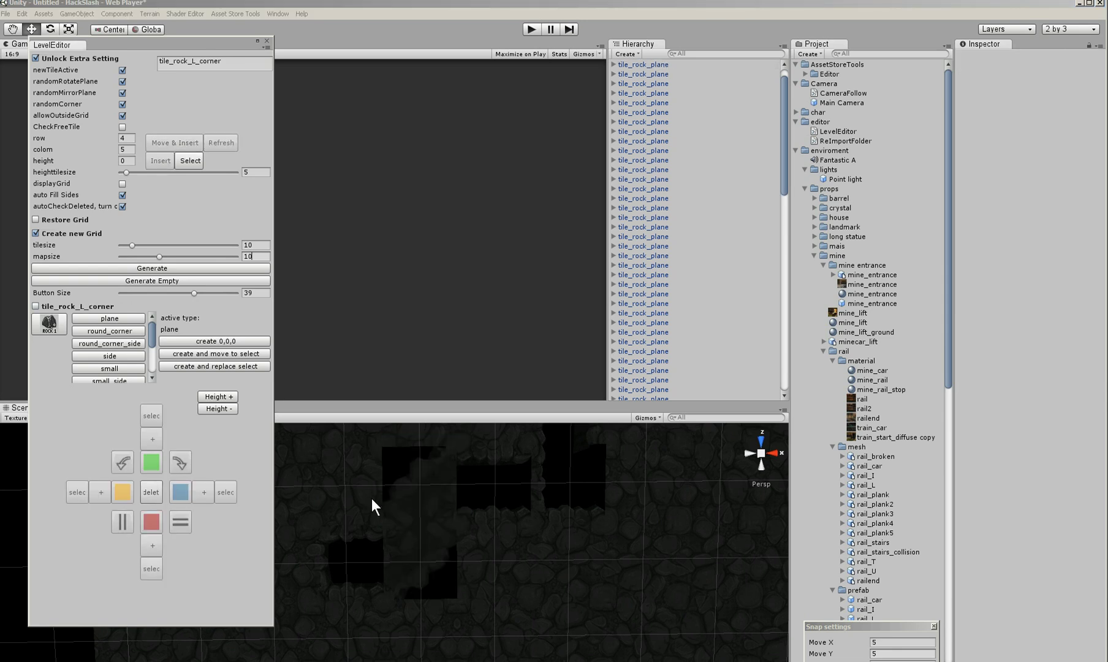
# Step: Marquee-select all remaining floor tiles and delete them
pyautogui.keyDown('alt'); pyautogui.moveTo(371, 498); pyautogui.dragTo(443, 489); pyautogui.keyUp('alt')
pyautogui.scroll(-3, 442, 489)
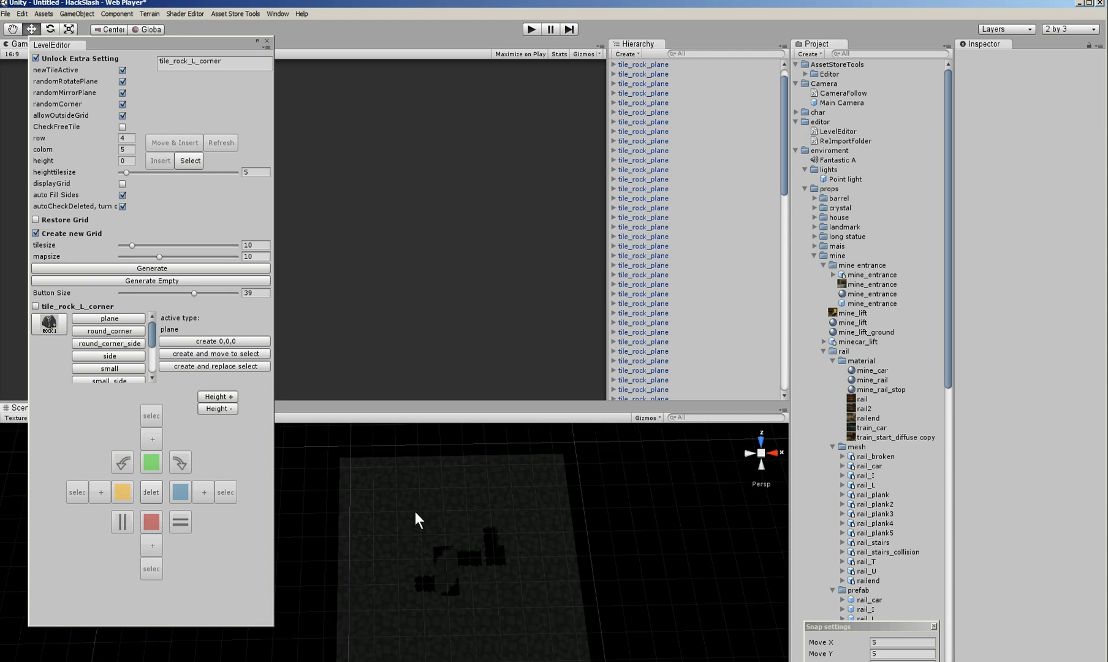
pyautogui.moveTo(317, 457); pyautogui.dragTo(621, 659)
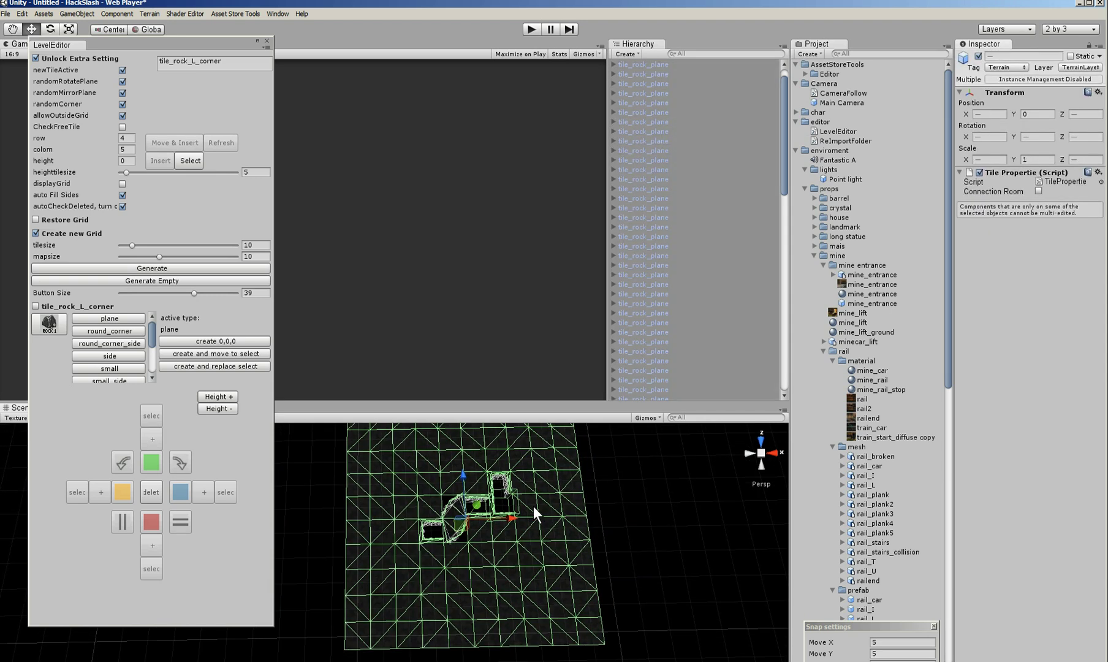
pyautogui.press('Delete')
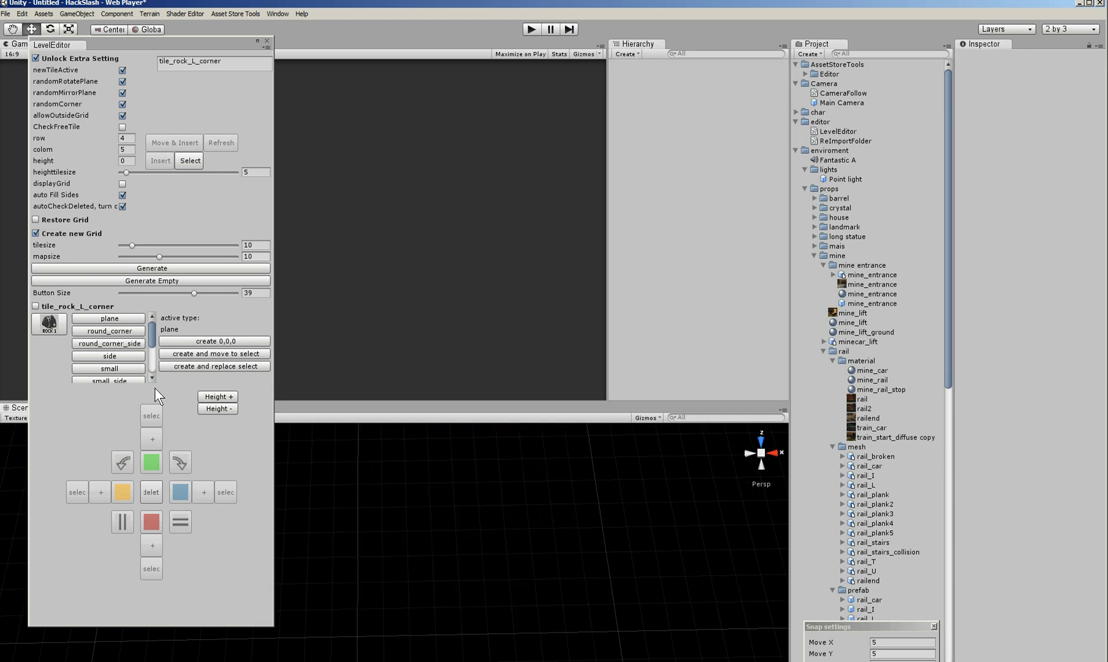
# Step: Generate a new rock tile grid and delete one tile to leave a hole
pyautogui.click(157, 269)
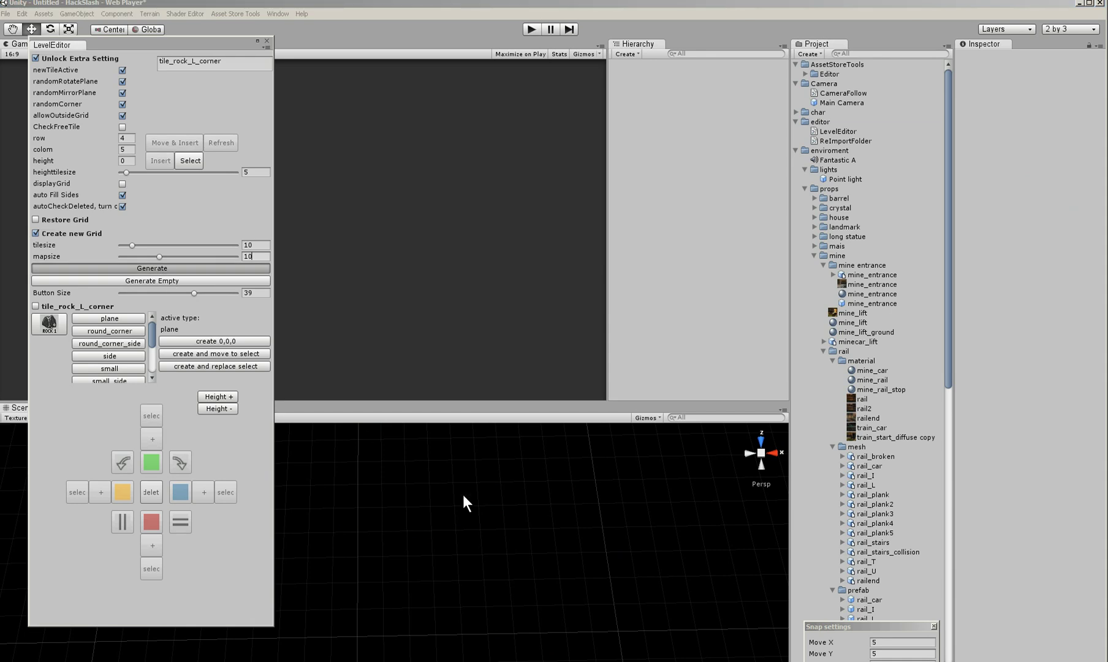
pyautogui.scroll(3, 409, 537)
pyautogui.click(226, 492)
pyautogui.click(152, 492)
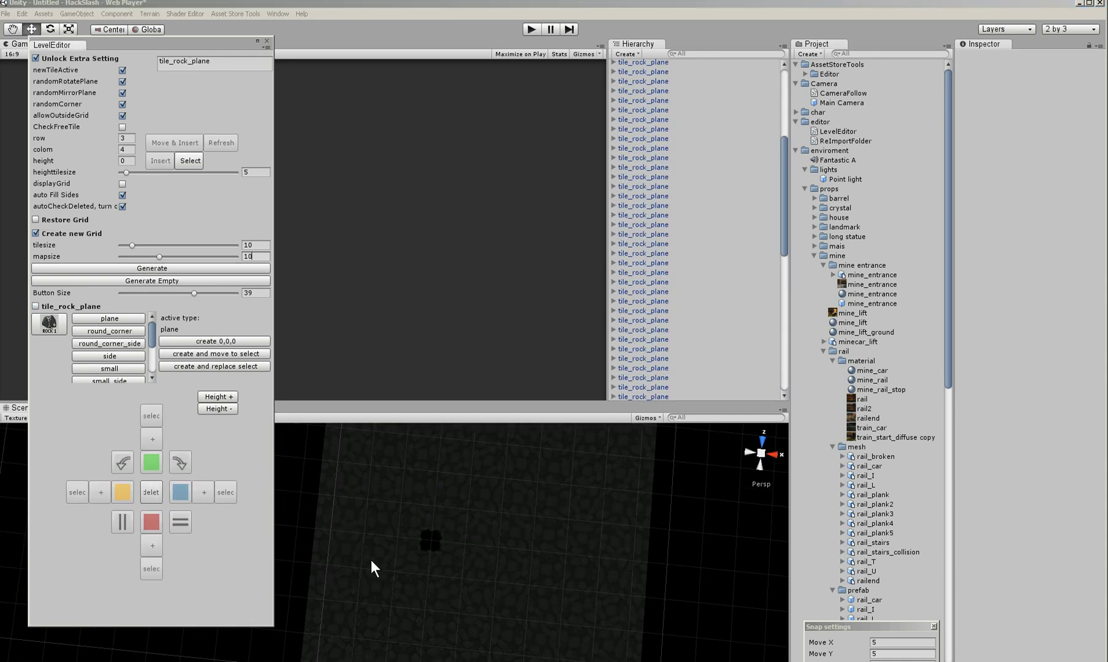
# Step: Marquee-delete a large rectangular block of tiles and select a tile at its edge
pyautogui.moveTo(437, 579); pyautogui.dragTo(525, 563, button='right')
pyautogui.moveTo(526, 563); pyautogui.dragTo(356, 445)
pyautogui.press('Delete')
pyautogui.moveTo(355, 565); pyautogui.dragTo(475, 556, button='middle')
pyautogui.moveTo(476, 557)
pyautogui.mouseDown(button='right')
pyautogui.moveTo(520, 557)
pyautogui.moveTo(479, 549)
pyautogui.mouseUp(button='right')
pyautogui.moveTo(416, 619); pyautogui.dragTo(381, 548, button='middle')
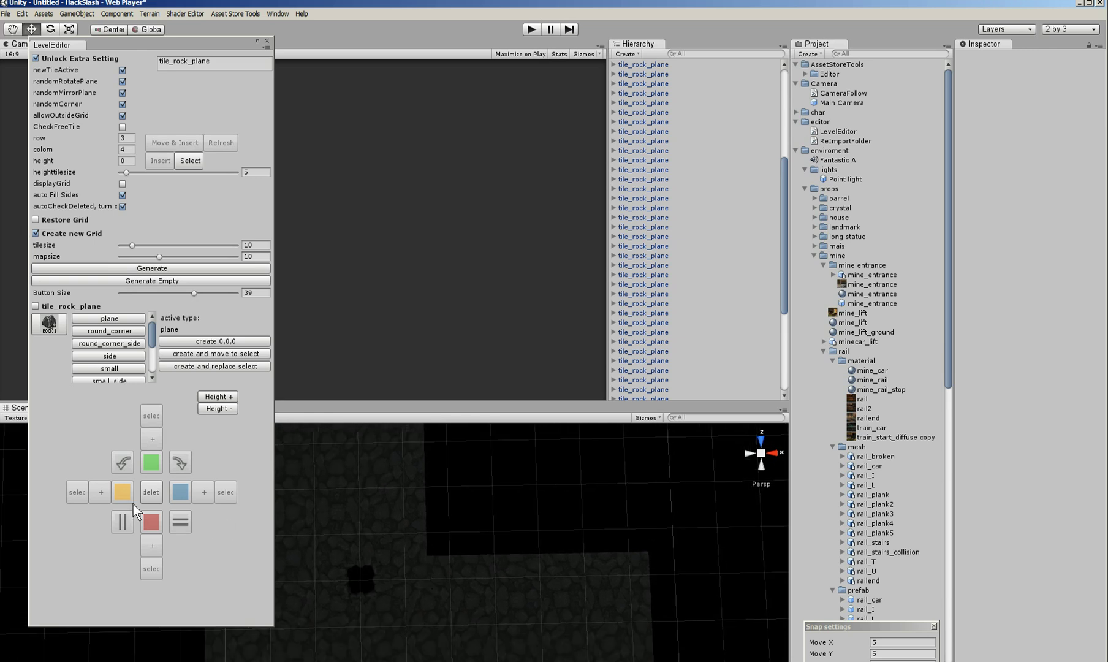
pyautogui.moveTo(468, 555); pyautogui.dragTo(466, 571, button='middle')
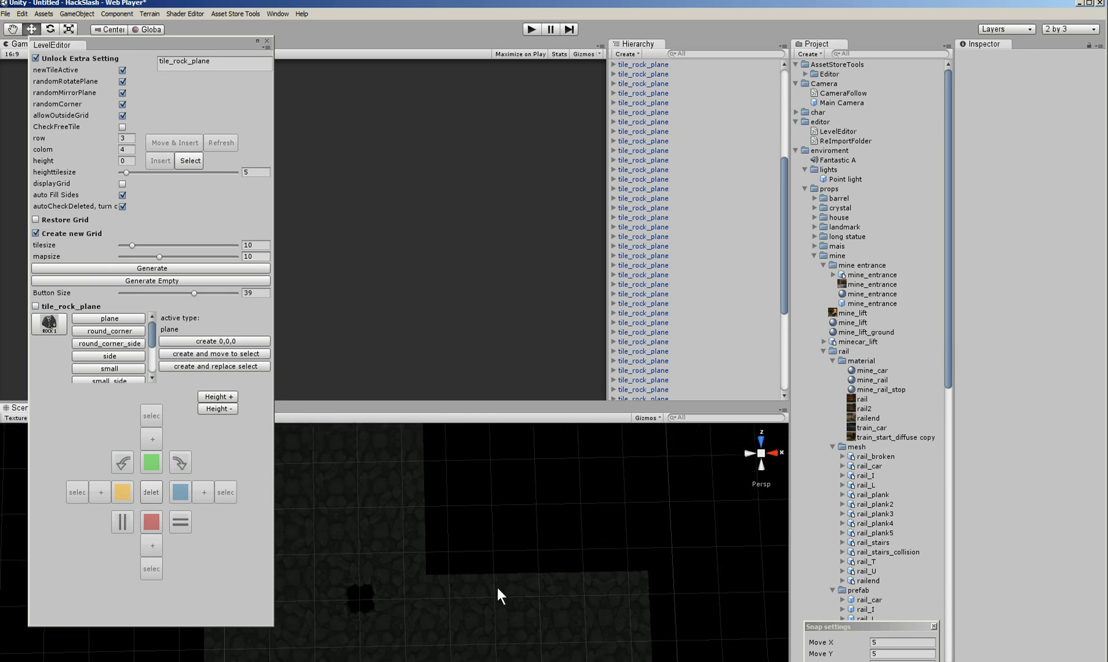
pyautogui.click(522, 593)
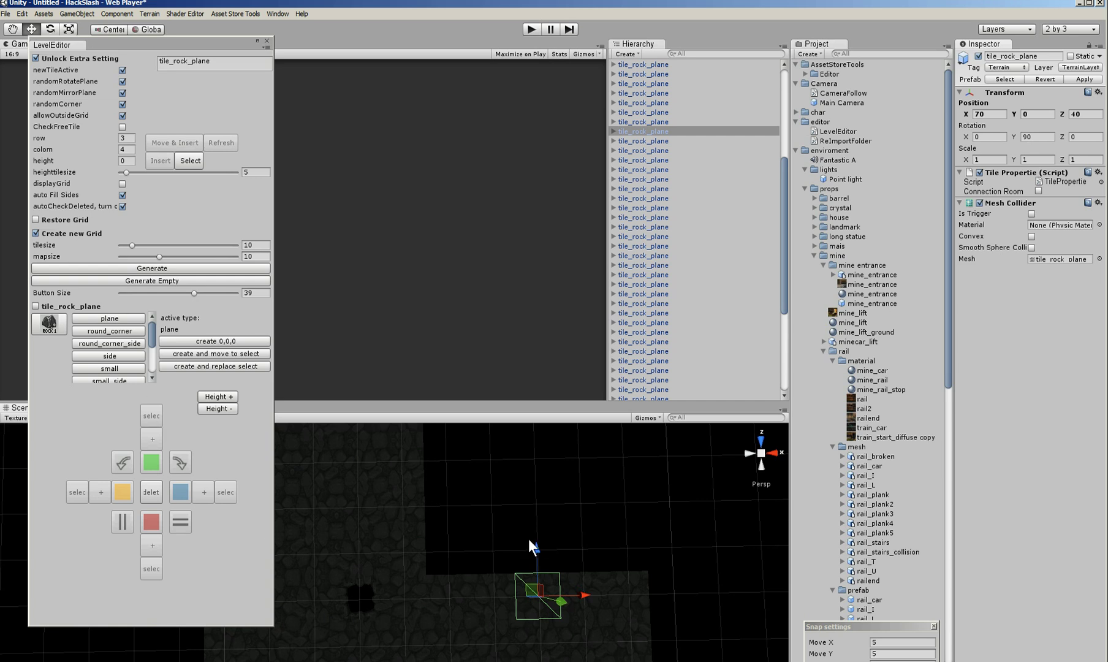
# Step: Add a grid-snapped tile next to the selected edge tile
pyautogui.click(198, 427)
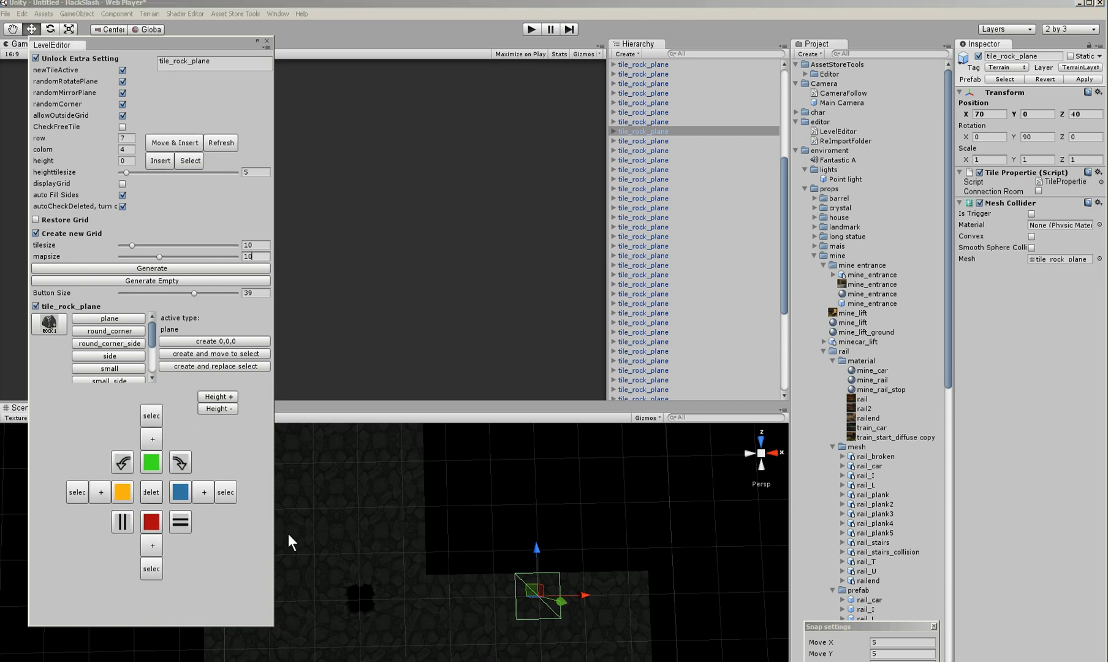
pyautogui.moveTo(500, 536); pyautogui.dragTo(433, 520, button='middle')
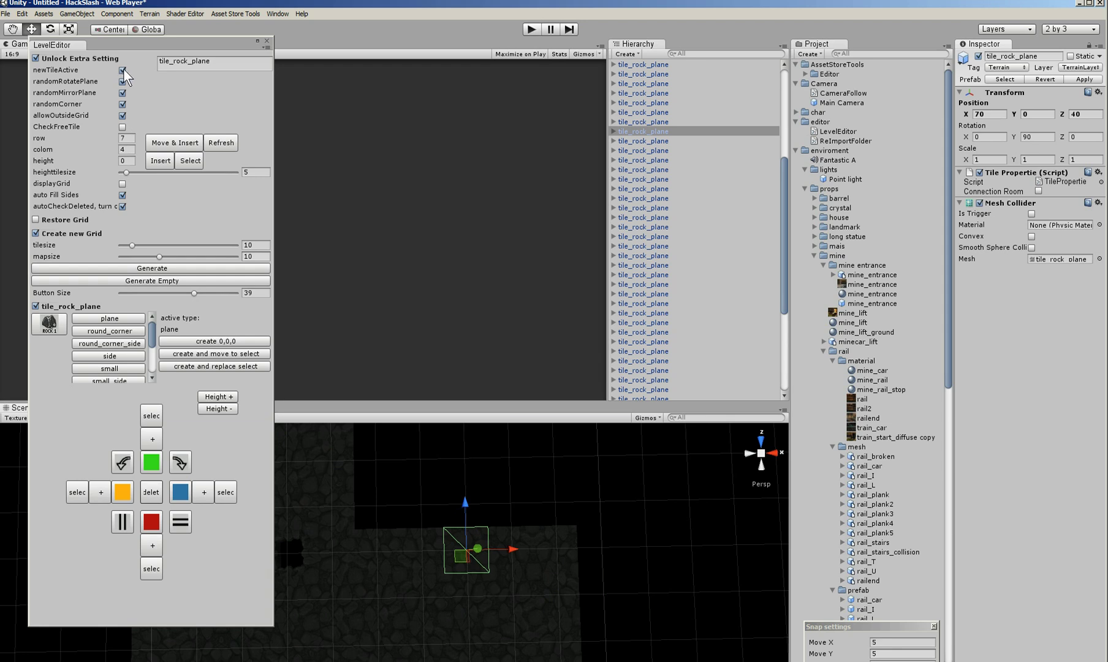
pyautogui.click(153, 441)
# Step: Select another tile, set mapsize to 5, and add two more tiles along the row
pyautogui.click(445, 559)
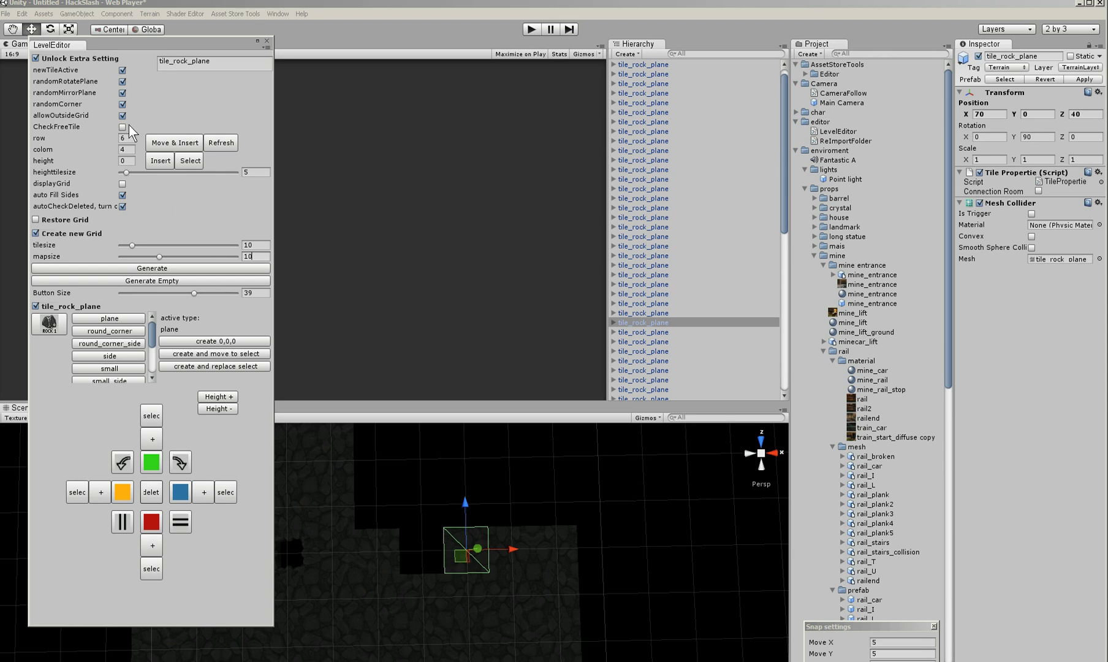
pyautogui.press('BackSpace')
pyautogui.press('BackSpace')
pyautogui.write('5')
pyautogui.click(200, 493)
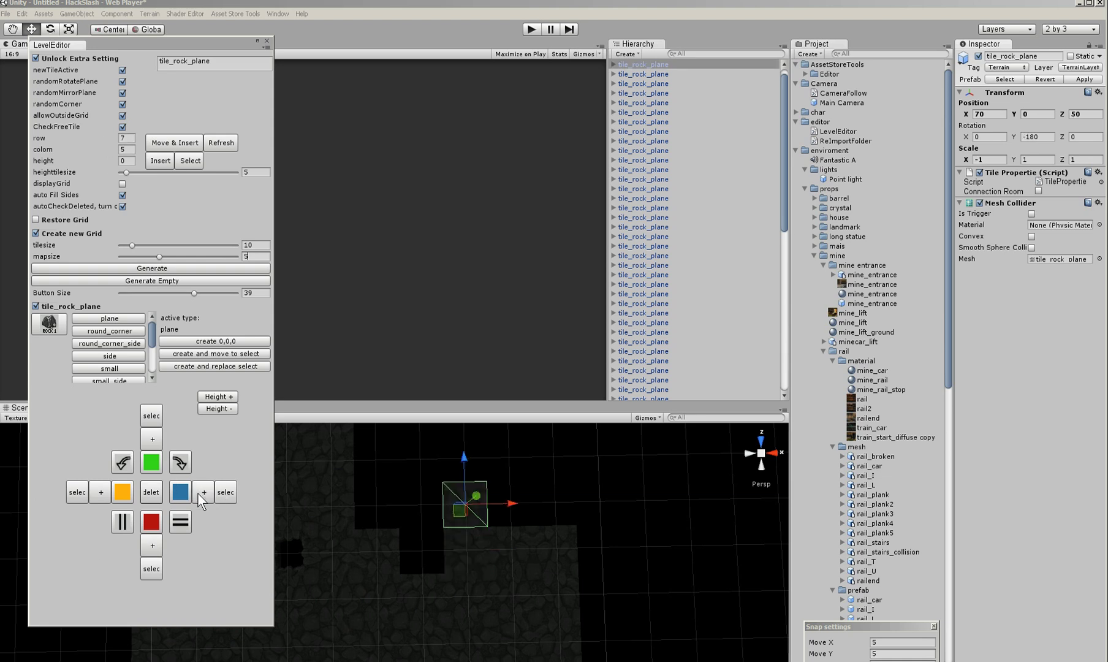
pyautogui.click(157, 552)
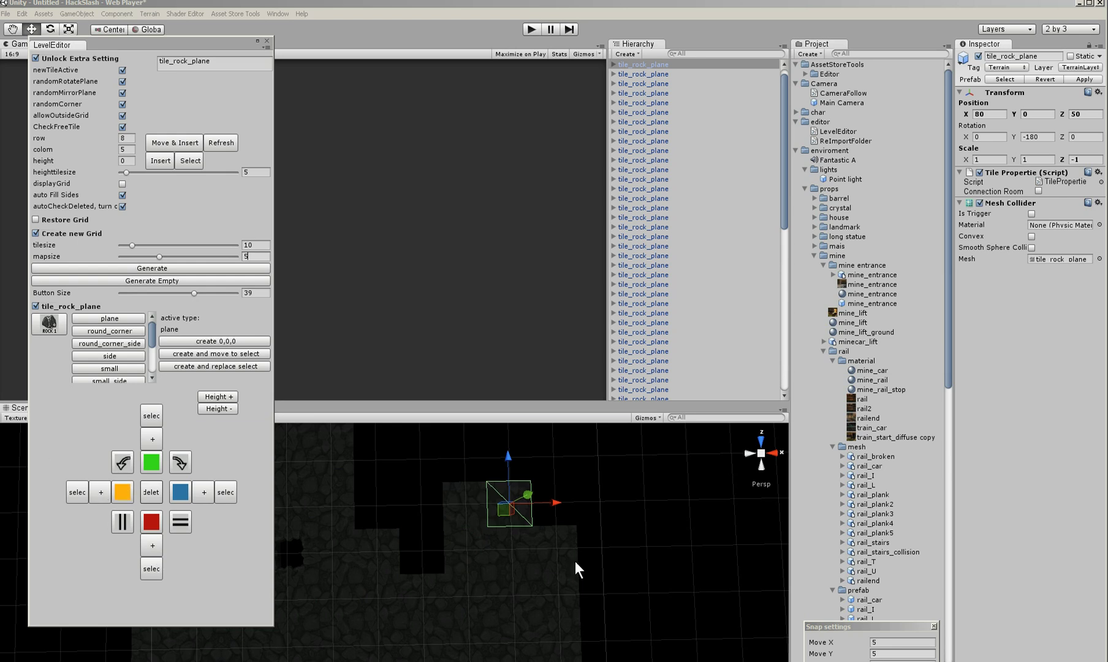
pyautogui.keyDown('alt'); pyautogui.moveTo(598, 555); pyautogui.dragTo(528, 558); pyautogui.keyUp('alt')
pyautogui.hotkey('alt', 'Tab')
pyautogui.hotkey('alt', 'Tab')
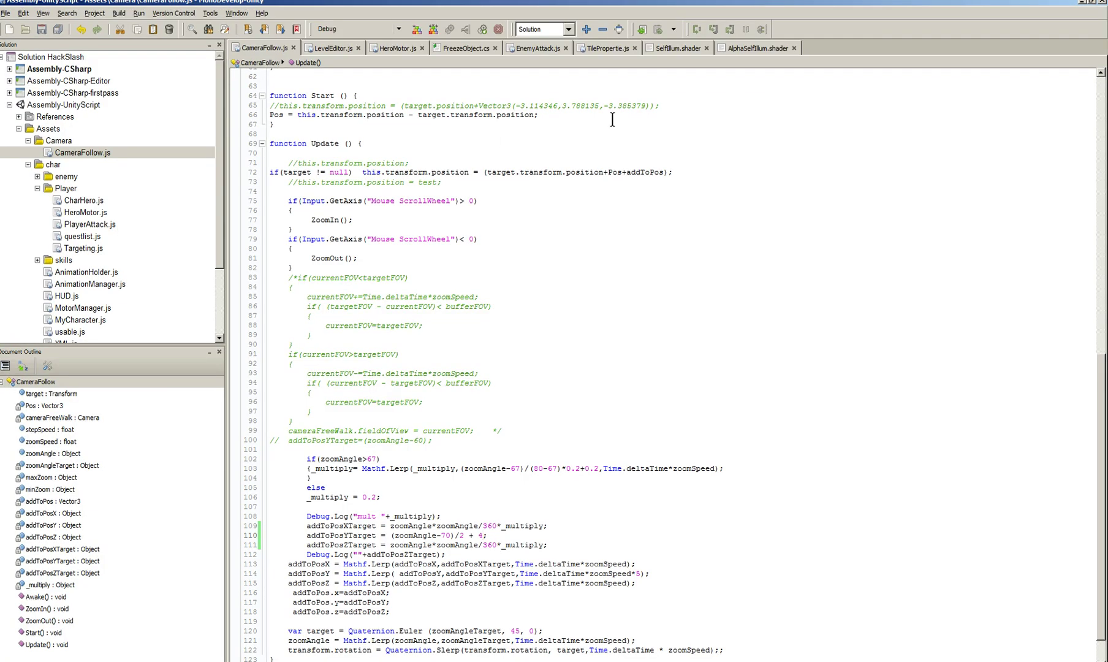
# Step: Bring up the TilePropertie.js script in MonoDevelop
pyautogui.click(319, 48)
pyautogui.click(397, 49)
pyautogui.click(462, 47)
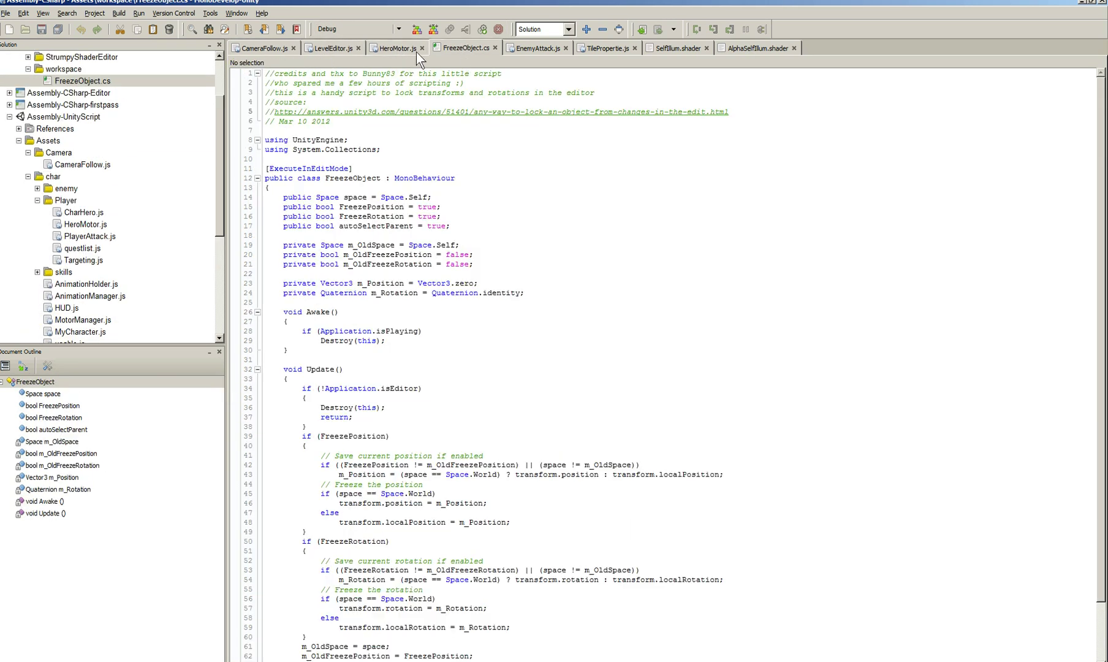
pyautogui.click(607, 48)
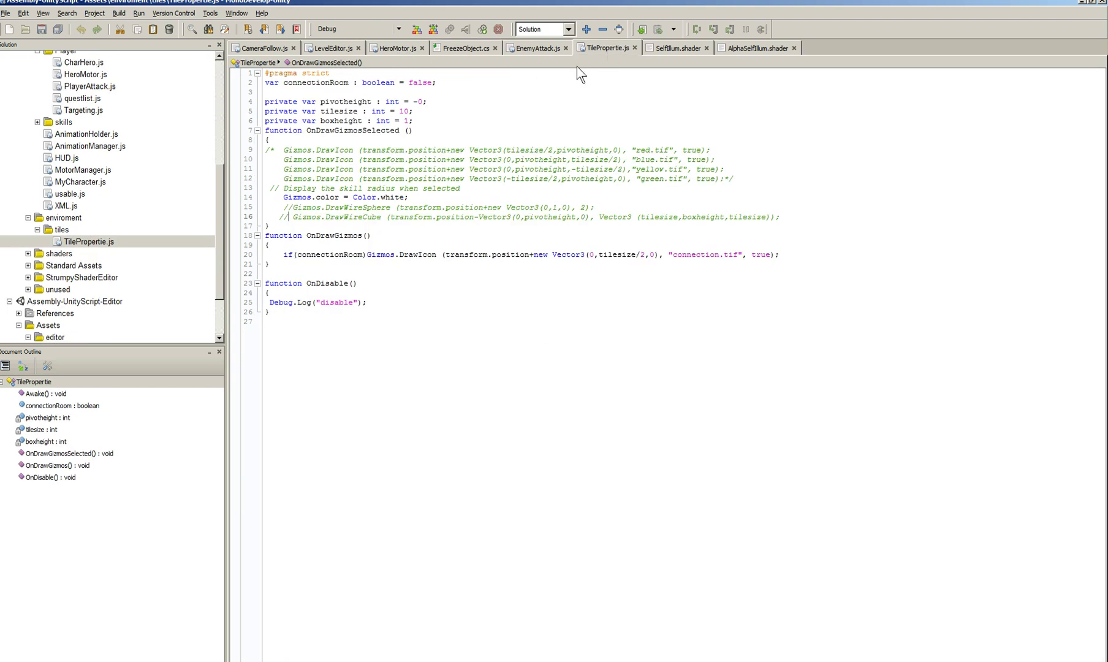
# Step: Remove the /* and */ around lines 9–12 and save the script
pyautogui.click(284, 150)
pyautogui.press('BackSpace')
pyautogui.press('BackSpace')
pyautogui.press('BackSpace')
pyautogui.press('BackSpace')
pyautogui.click(733, 178)
pyautogui.press('BackSpace')
pyautogui.press('BackSpace')
pyautogui.hotkey('ctrl', 's')
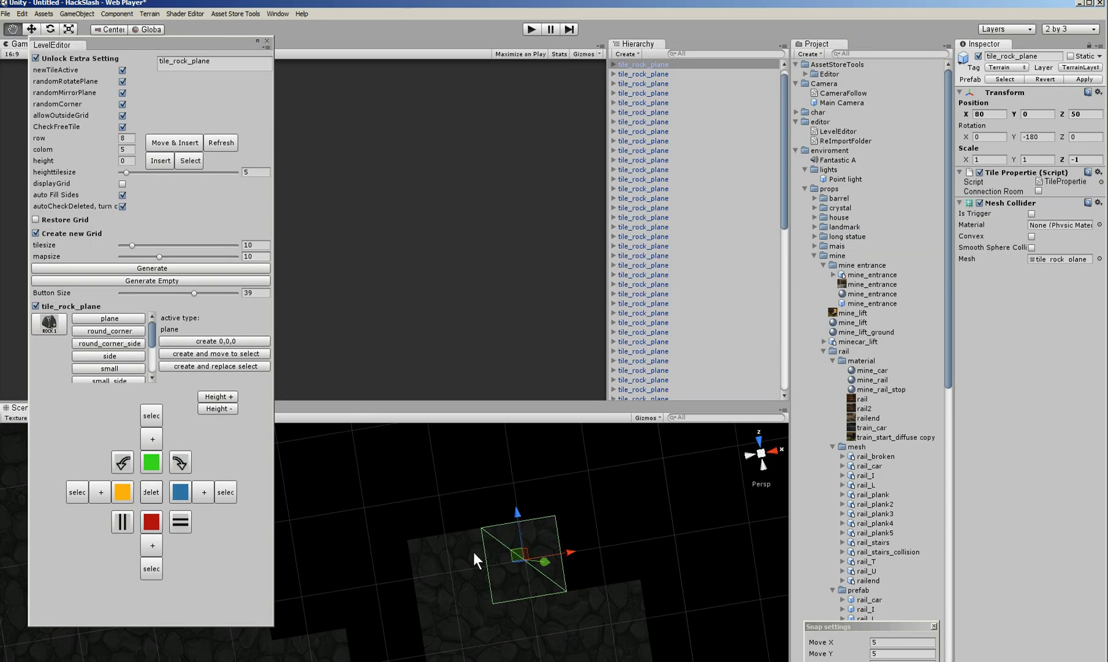
# Step: Add two tiles extending the floor to the right, now showing coloured gizmo markers
pyautogui.keyDown('alt'); pyautogui.moveTo(474, 552); pyautogui.dragTo(521, 539); pyautogui.keyUp('alt')
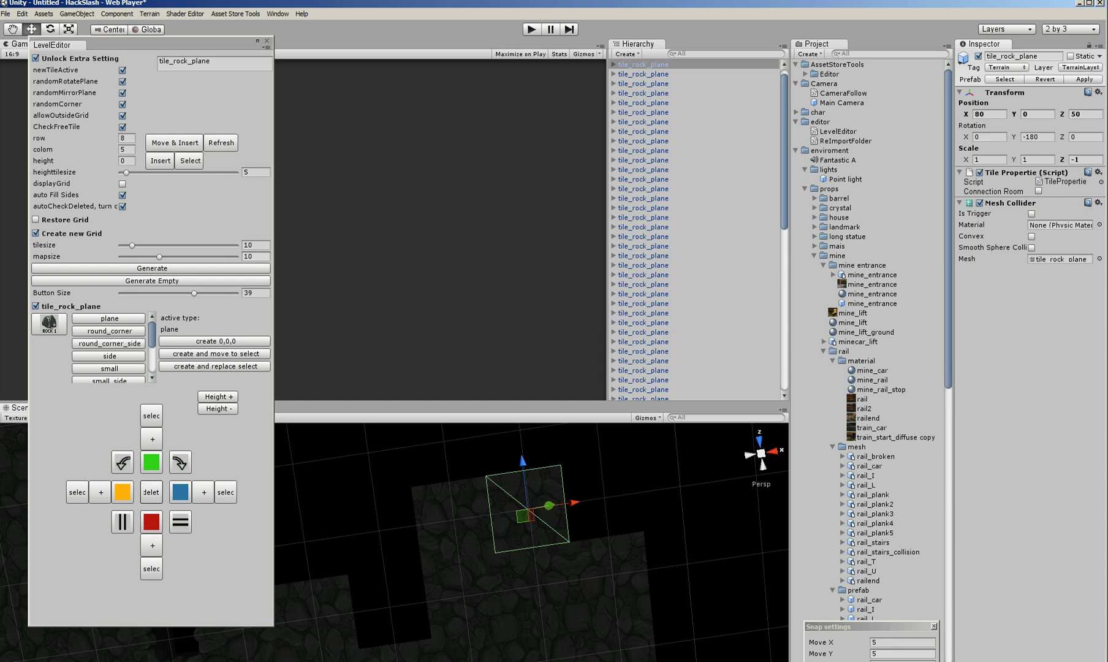
pyautogui.moveTo(473, 512); pyautogui.dragTo(416, 513, button='middle')
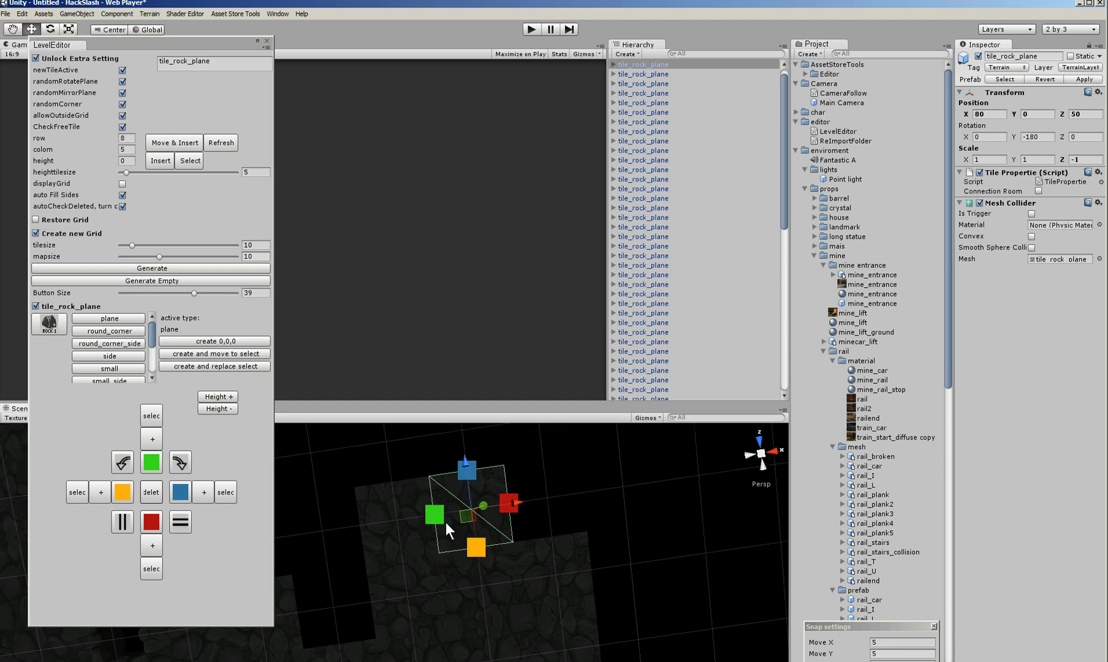
pyautogui.keyDown('alt'); pyautogui.moveTo(440, 522); pyautogui.dragTo(505, 517); pyautogui.keyUp('alt')
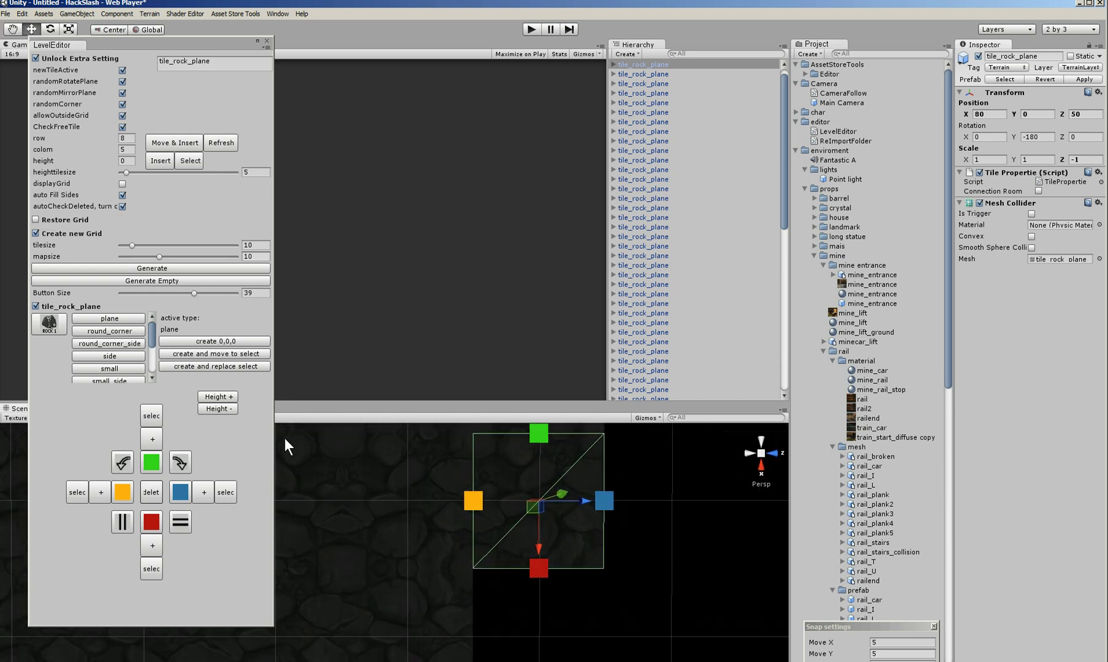
pyautogui.press('q')
pyautogui.moveTo(641, 506); pyautogui.dragTo(481, 556)
pyautogui.scroll(-2, 427, 516)
pyautogui.click(180, 492)
pyautogui.click(181, 492)
pyautogui.click(181, 491)
pyautogui.moveTo(503, 547); pyautogui.dragTo(556, 550)
pyautogui.scroll(-1, 556, 551)
pyautogui.moveTo(543, 559); pyautogui.dragTo(401, 500, button='middle')
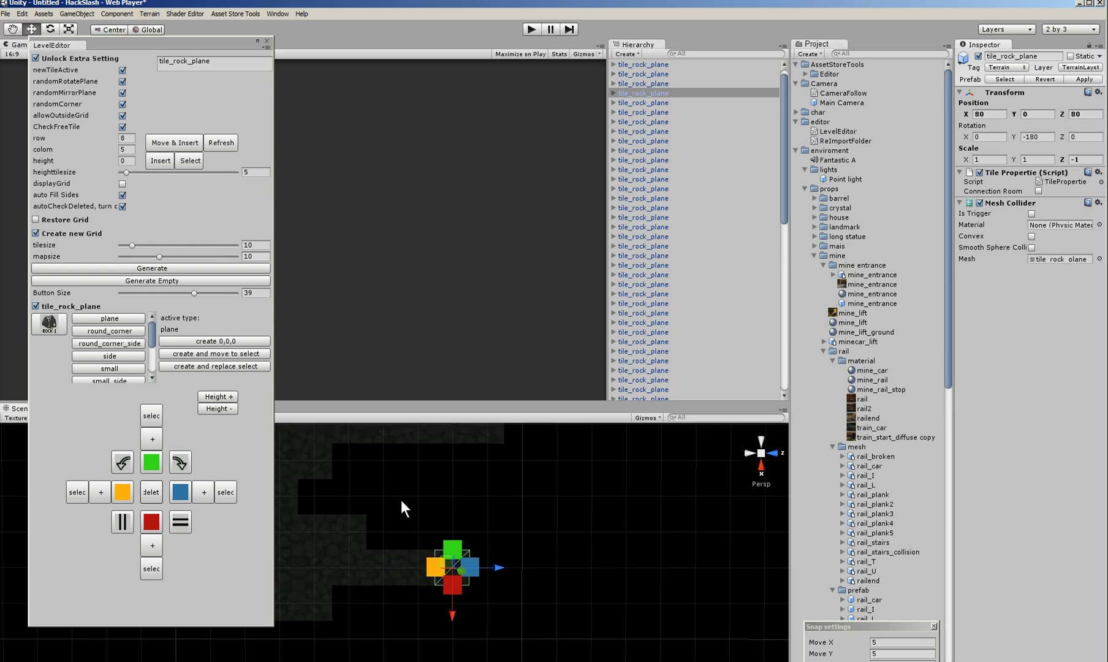
# Step: Add a tile above the current one and step three tiles up the column
pyautogui.click(157, 441)
pyautogui.scroll(2, 454, 558)
pyautogui.click(149, 467)
pyautogui.click(149, 467)
pyautogui.click(150, 467)
pyautogui.moveTo(303, 483); pyautogui.dragTo(489, 550, button='middle')
pyautogui.scroll(-2, 489, 550)
pyautogui.moveTo(576, 508); pyautogui.dragTo(481, 532, button='middle')
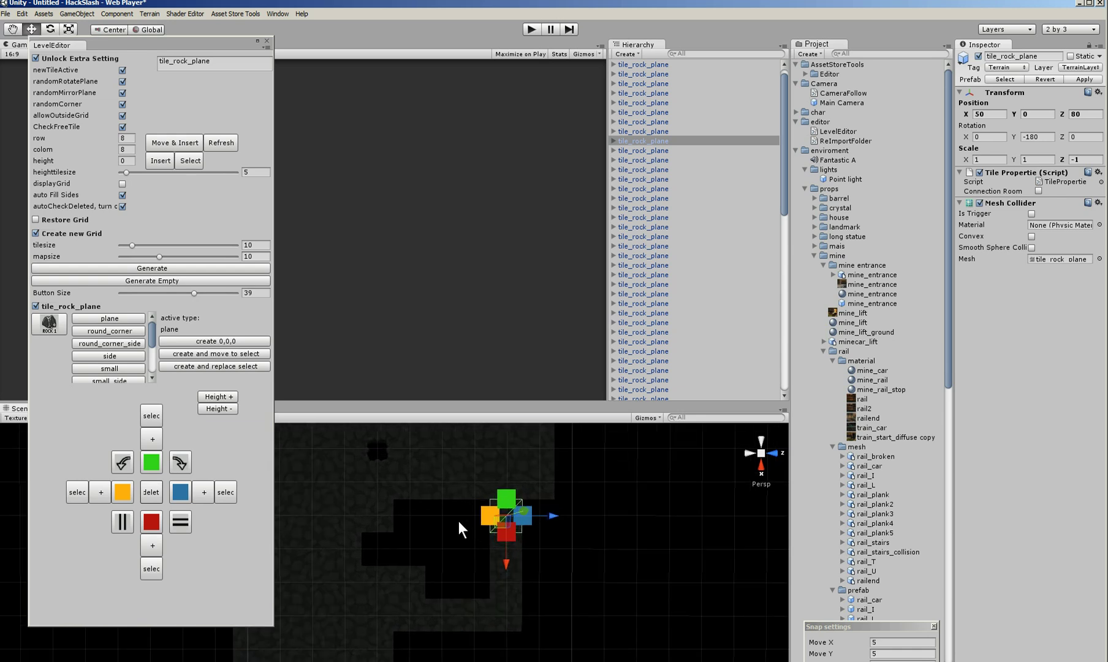
pyautogui.scroll(3, 455, 524)
pyautogui.scroll(-1, 429, 503)
pyautogui.scroll(-4, 455, 510)
# Step: Delete every floor tile and generate a fresh tile grid
pyautogui.moveTo(327, 640); pyautogui.dragTo(591, 450)
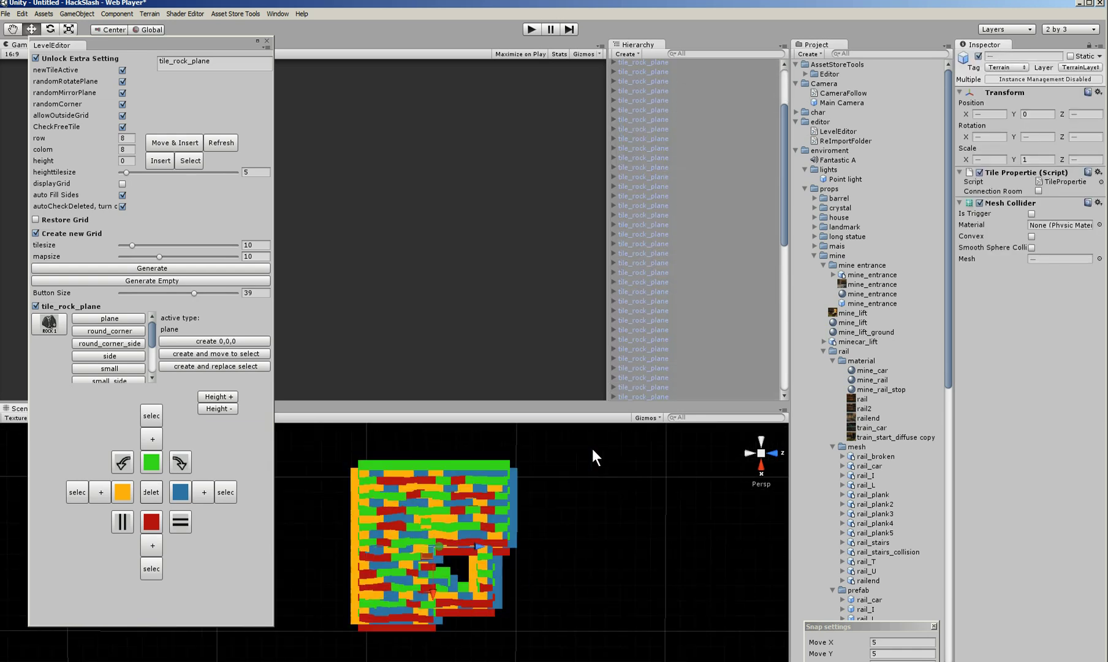
pyautogui.moveTo(490, 474); pyautogui.dragTo(527, 478, button='middle')
pyautogui.press('Delete')
pyautogui.click(138, 269)
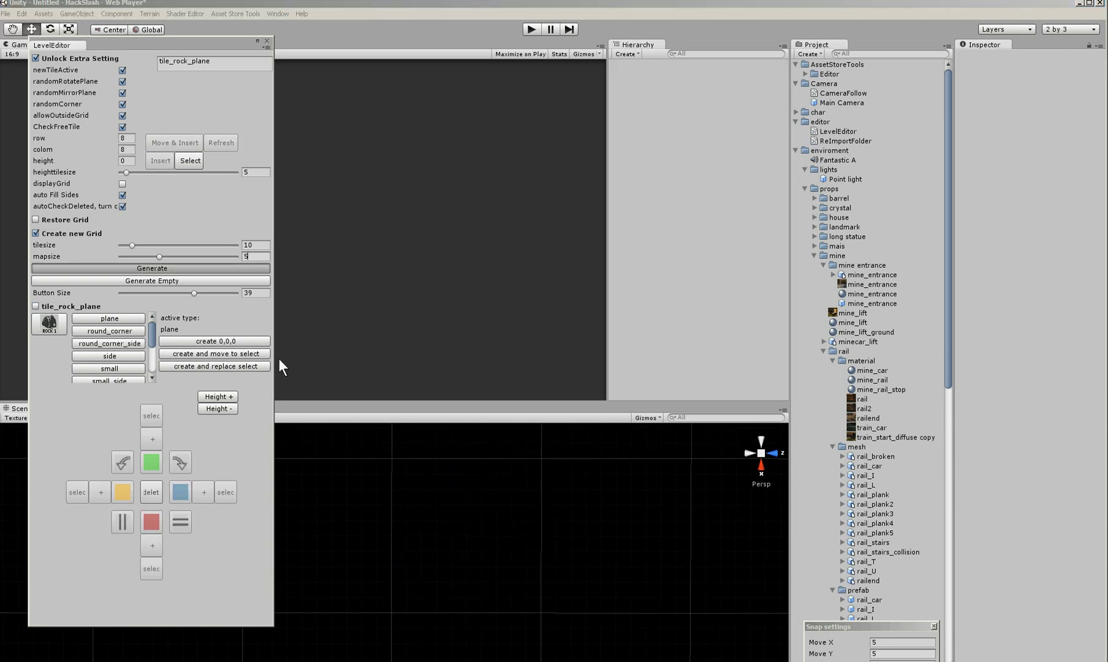
# Step: Delete two blocks of tiles to leave a Π shape, then enable tile_rock_plane placement
pyautogui.moveTo(397, 610); pyautogui.dragTo(450, 506)
pyautogui.press('Delete')
pyautogui.moveTo(525, 614); pyautogui.dragTo(485, 492)
pyautogui.press('Delete')
pyautogui.scroll(3, 564, 496)
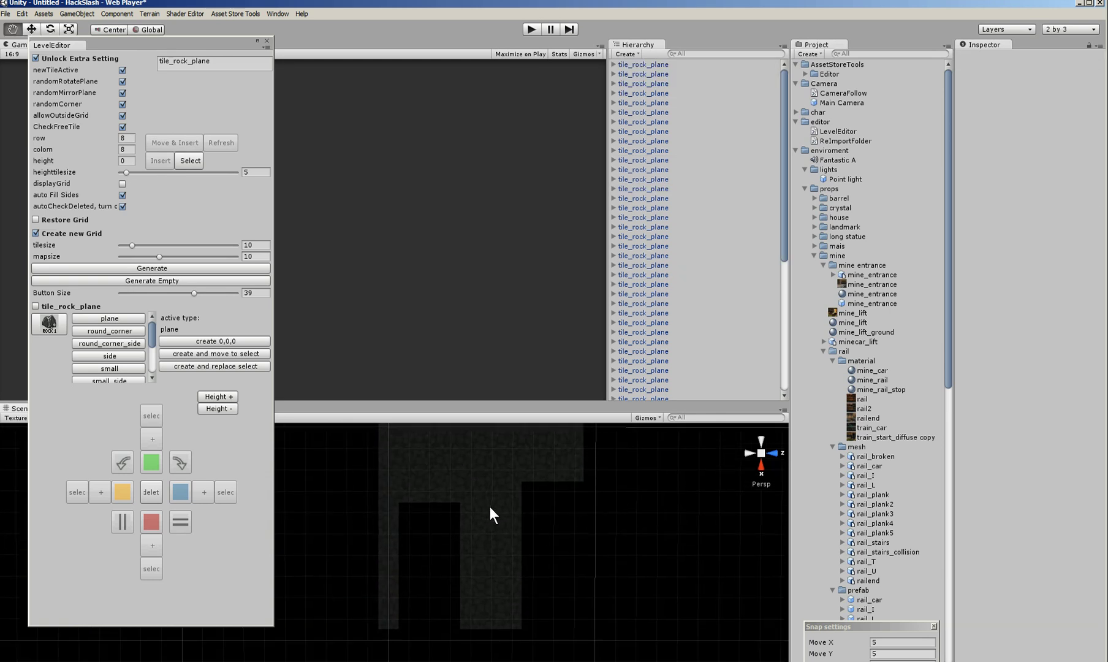
pyautogui.scroll(3, 503, 497)
pyautogui.keyDown('alt'); pyautogui.moveTo(479, 484); pyautogui.dragTo(520, 495); pyautogui.keyUp('alt')
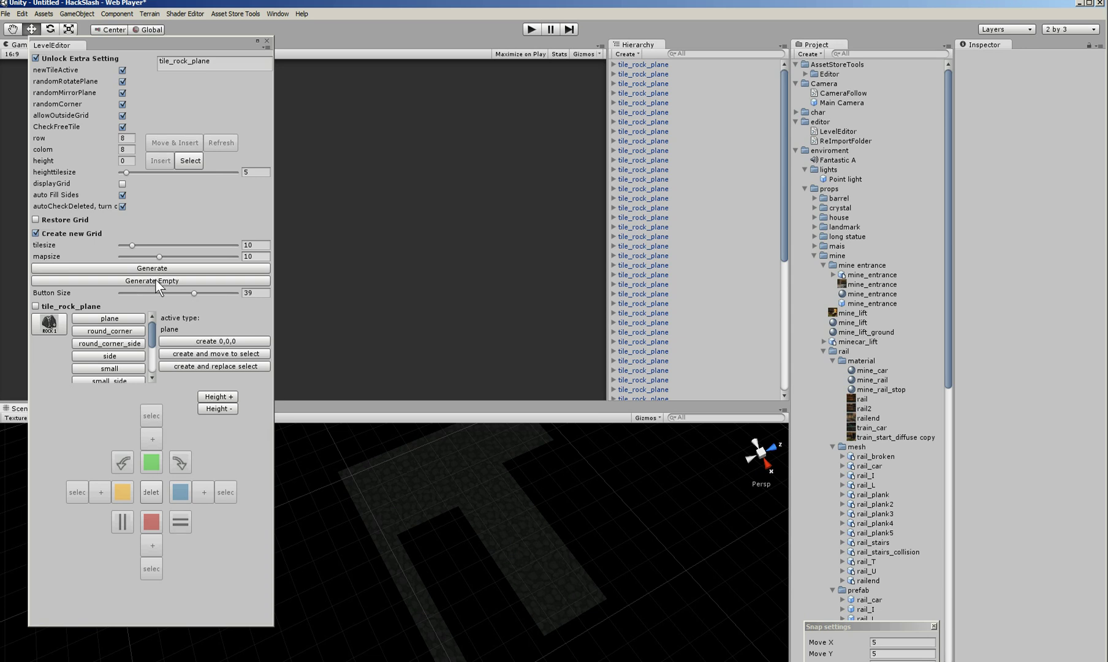
pyautogui.keyDown('alt'); pyautogui.moveTo(505, 518); pyautogui.dragTo(585, 416); pyautogui.keyUp('alt')
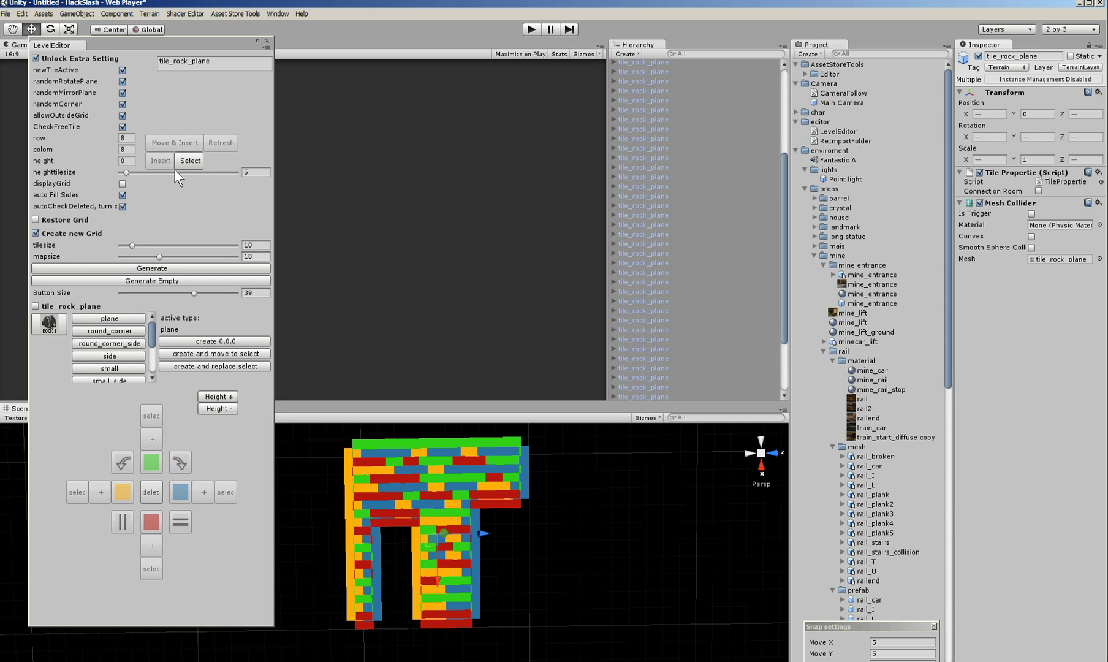
pyautogui.click(59, 304)
# Step: Enable Restore Grid and add the Π-shaped tiles to the grid by their positions
pyautogui.click(55, 219)
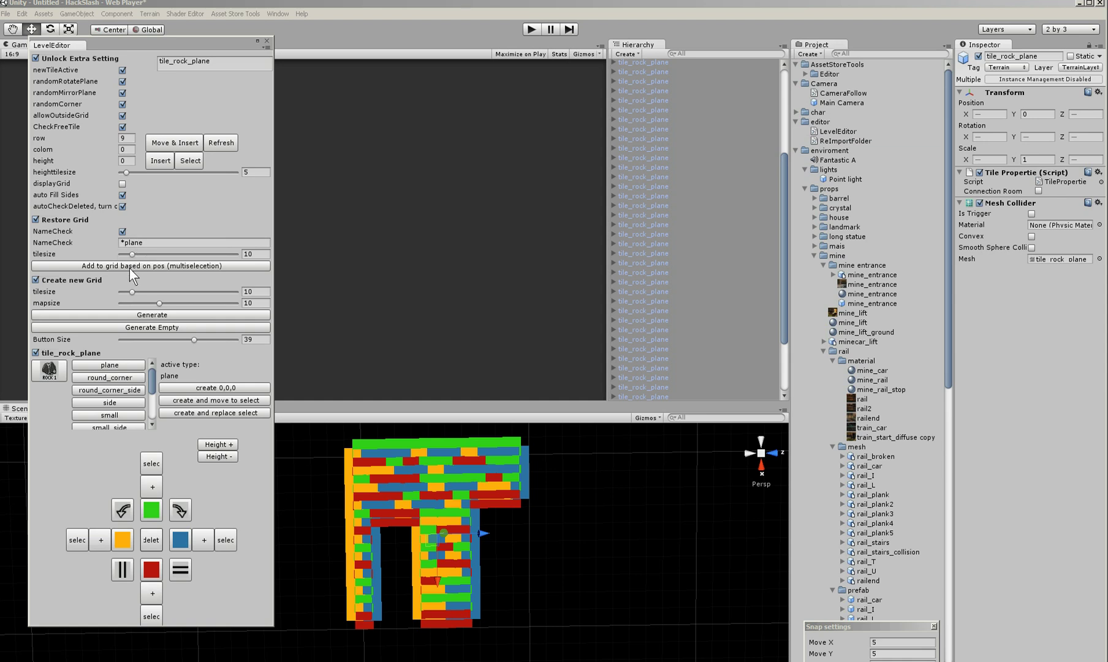
pyautogui.click(128, 268)
pyautogui.keyDown('alt'); pyautogui.moveTo(428, 490); pyautogui.dragTo(467, 598); pyautogui.keyUp('alt')
# Step: Select a single floor tile and shift the selection to its right-hand neighbour
pyautogui.click(487, 621)
pyautogui.click(485, 564)
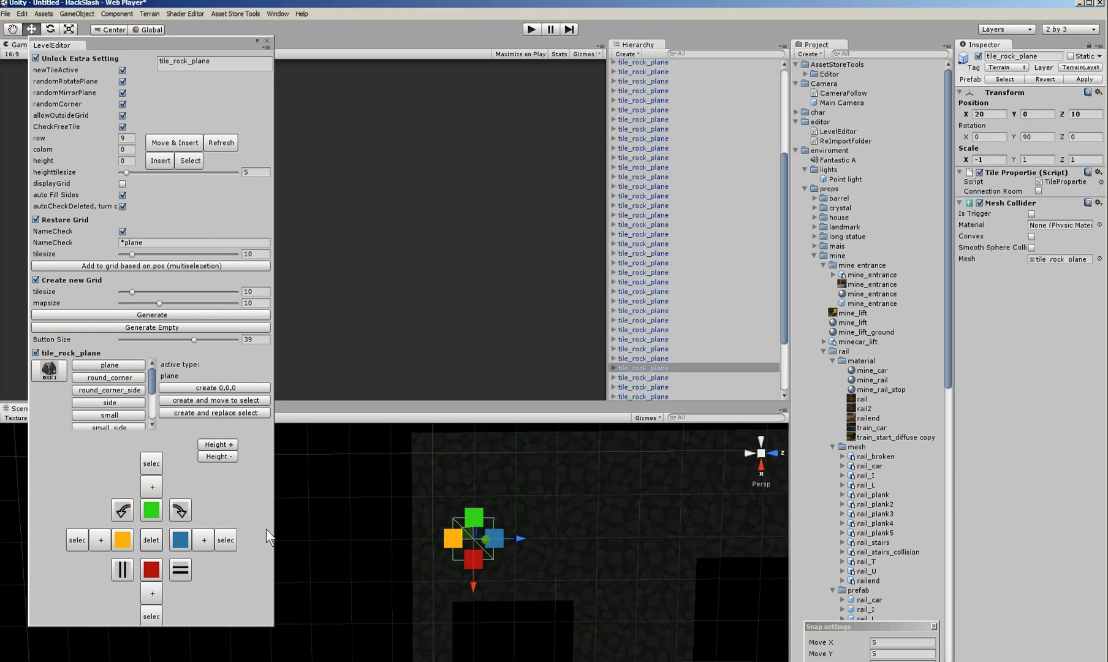
pyautogui.click(227, 540)
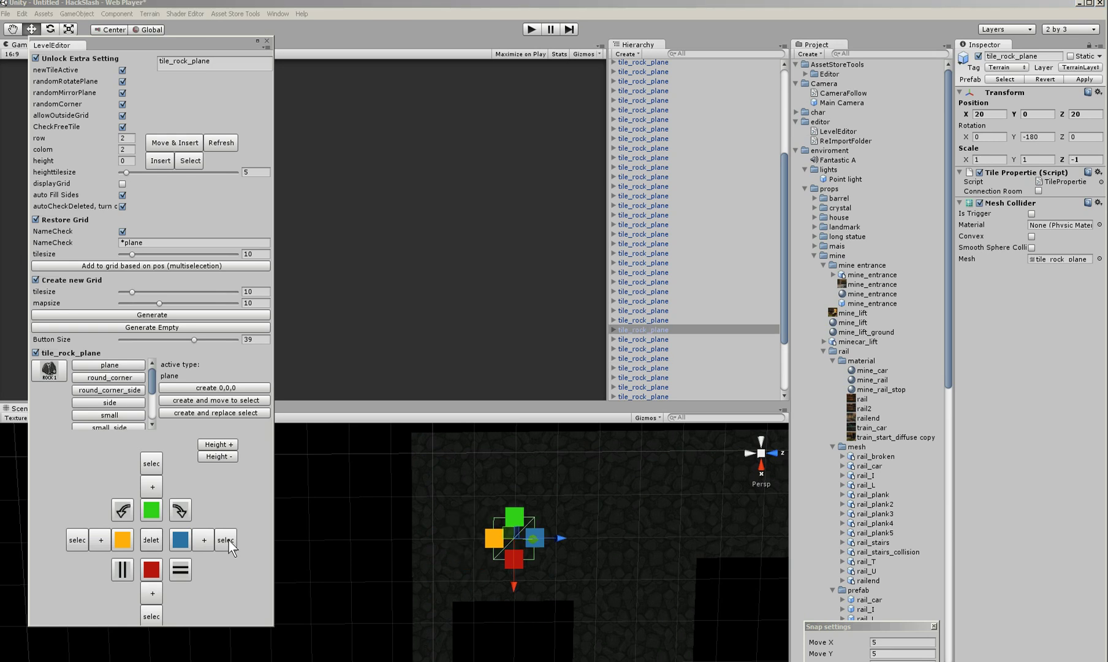
pyautogui.moveTo(568, 536); pyautogui.dragTo(385, 491, button='middle')
pyautogui.scroll(-5, 430, 501)
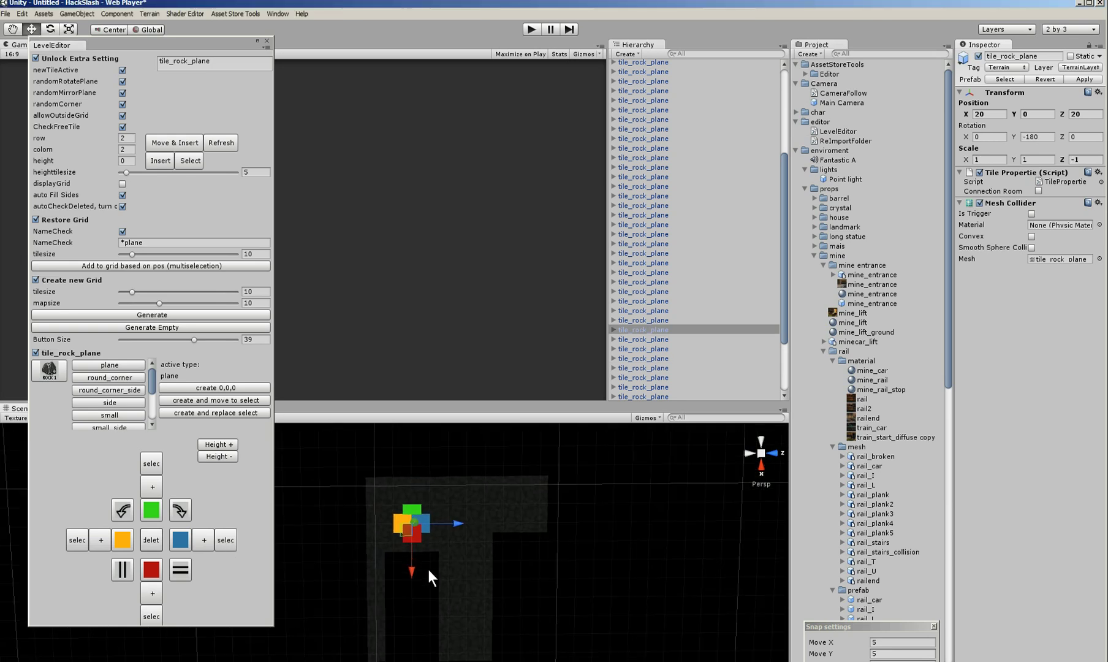
# Step: Marquee-select the floor, then pick one tile and step to its neighbouring tile
pyautogui.moveTo(350, 657); pyautogui.dragTo(574, 448)
pyautogui.click(164, 327)
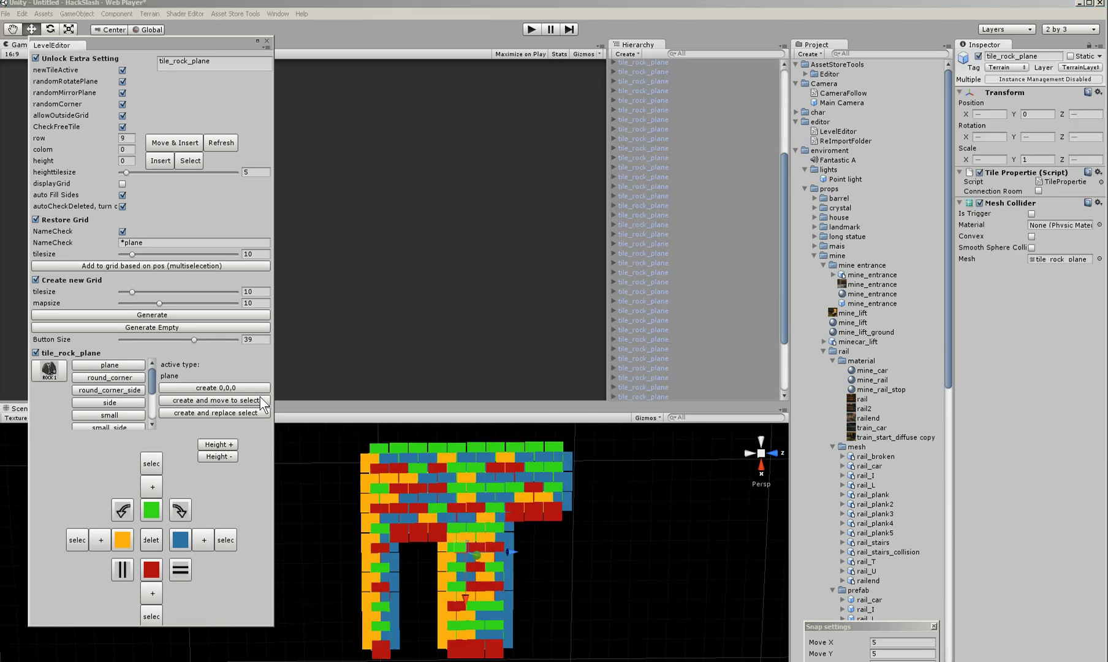
pyautogui.scroll(3, 375, 450)
pyautogui.click(435, 465)
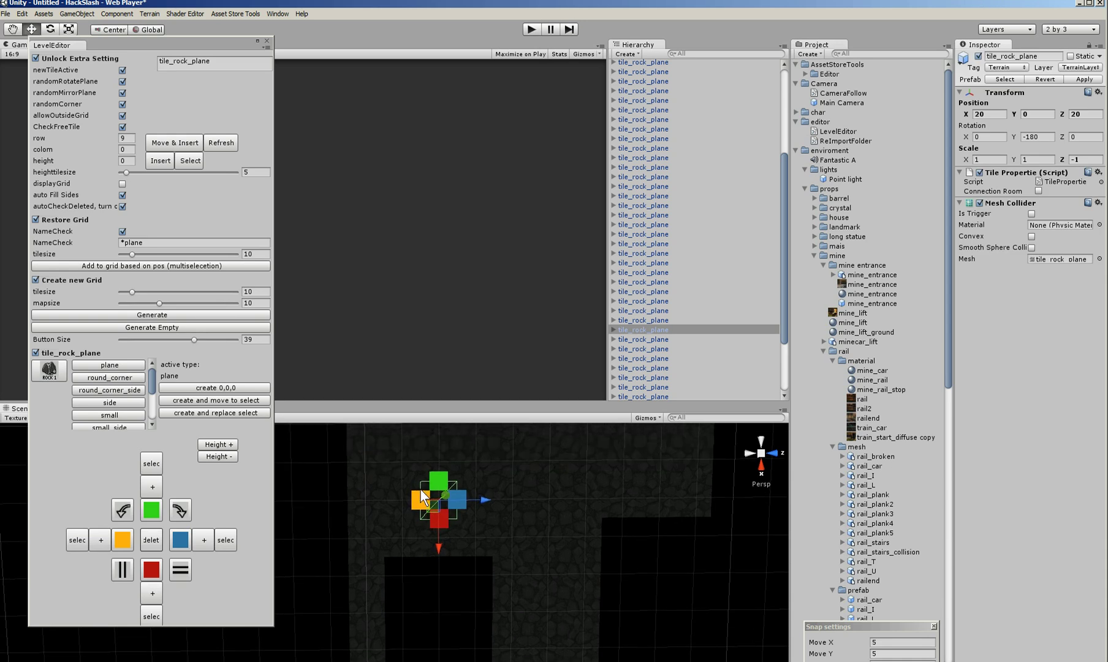
pyautogui.click(231, 538)
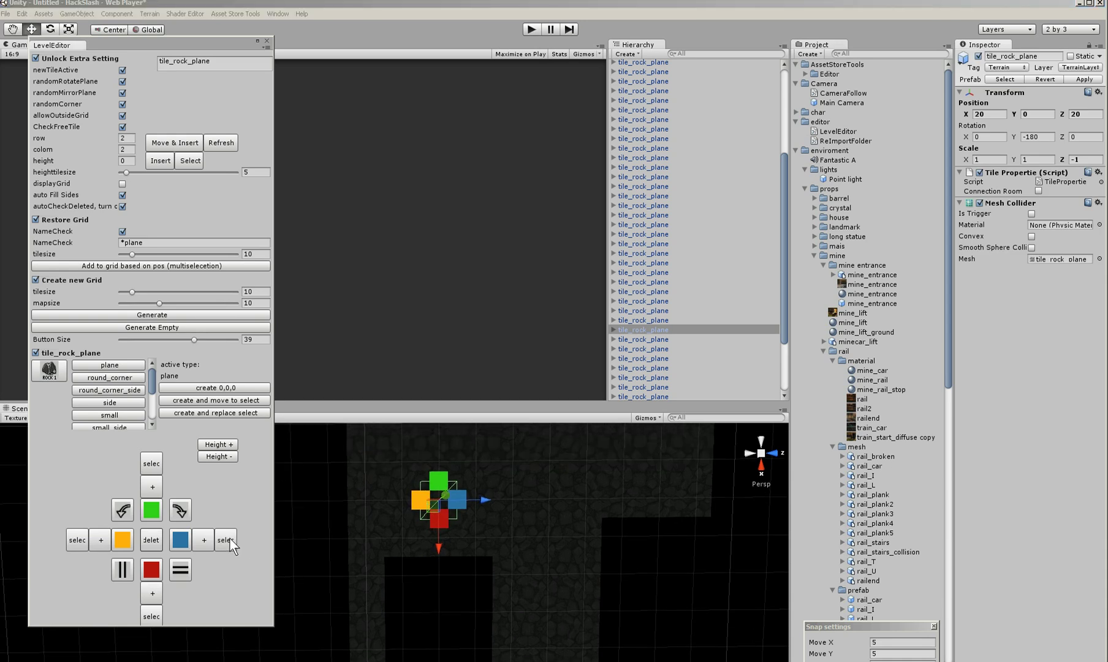
pyautogui.scroll(-3, 497, 519)
pyautogui.keyDown('alt'); pyautogui.moveTo(497, 519); pyautogui.dragTo(506, 548); pyautogui.keyUp('alt')
# Step: Select a floor tile and turn on displayGrid to show the level grid
pyautogui.keyDown('shift'); pyautogui.click(440, 540); pyautogui.keyUp('shift')
pyautogui.keyDown('shift'); pyautogui.click(429, 548); pyautogui.keyUp('shift')
pyautogui.click(506, 547)
pyautogui.click(460, 548)
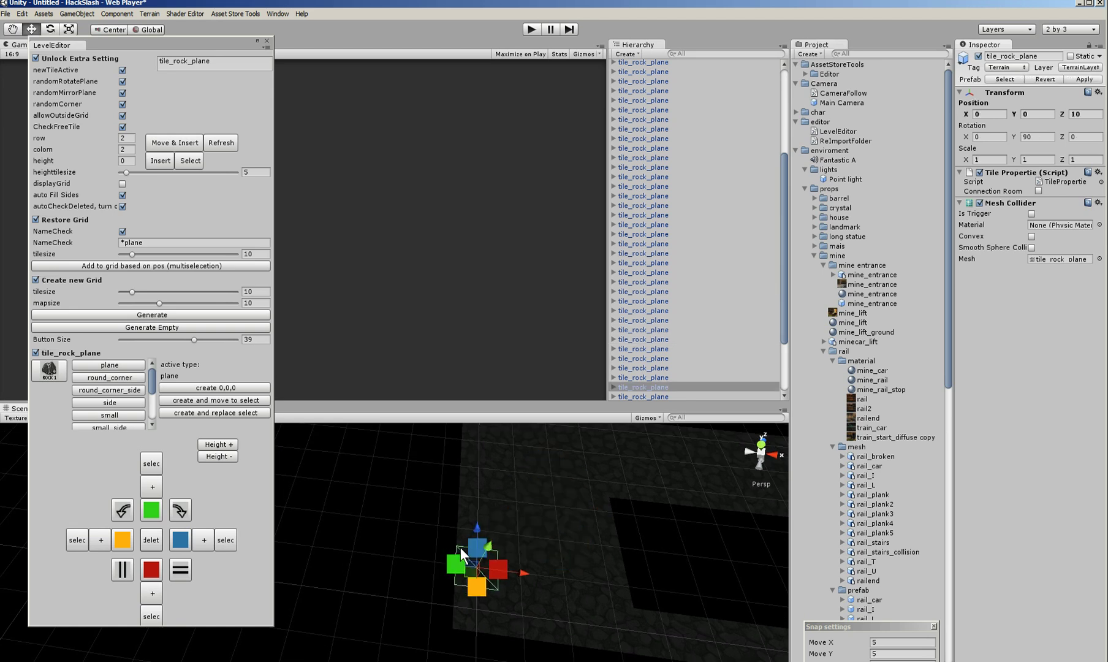
pyautogui.click(122, 183)
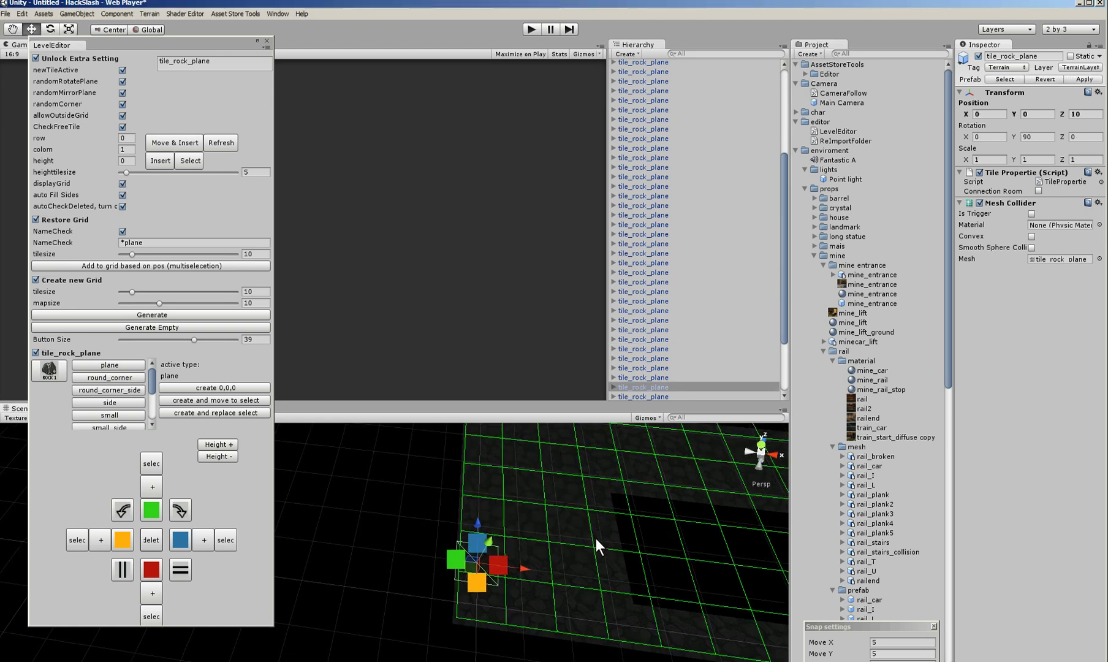
pyautogui.keyDown('alt'); pyautogui.moveTo(595, 540); pyautogui.dragTo(434, 490, button='right'); pyautogui.keyUp('alt')
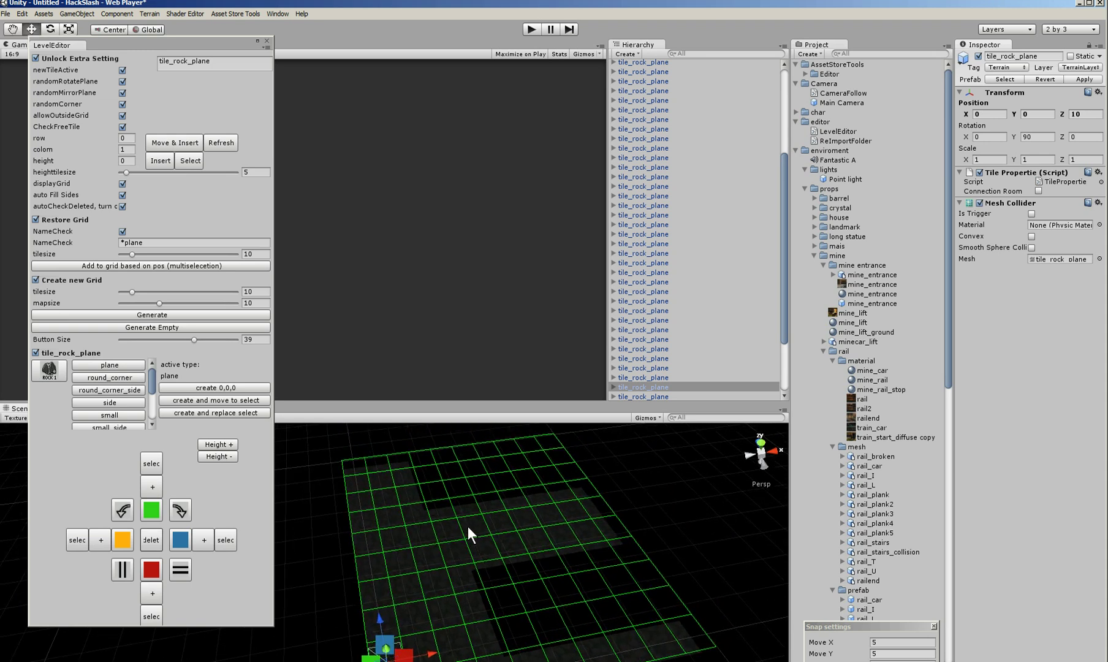
pyautogui.keyDown('alt'); pyautogui.moveTo(434, 489); pyautogui.dragTo(417, 549); pyautogui.keyUp('alt')
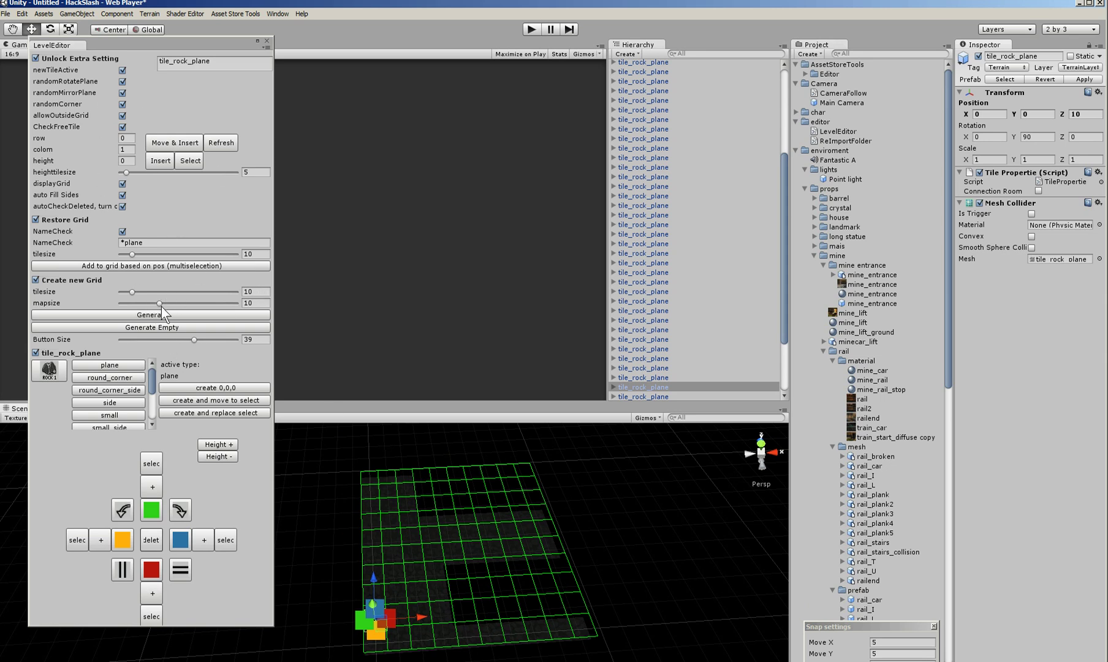
# Step: Generate an empty grid at a larger map size, then reset mapsize to 10
pyautogui.moveTo(158, 303); pyautogui.dragTo(170, 303)
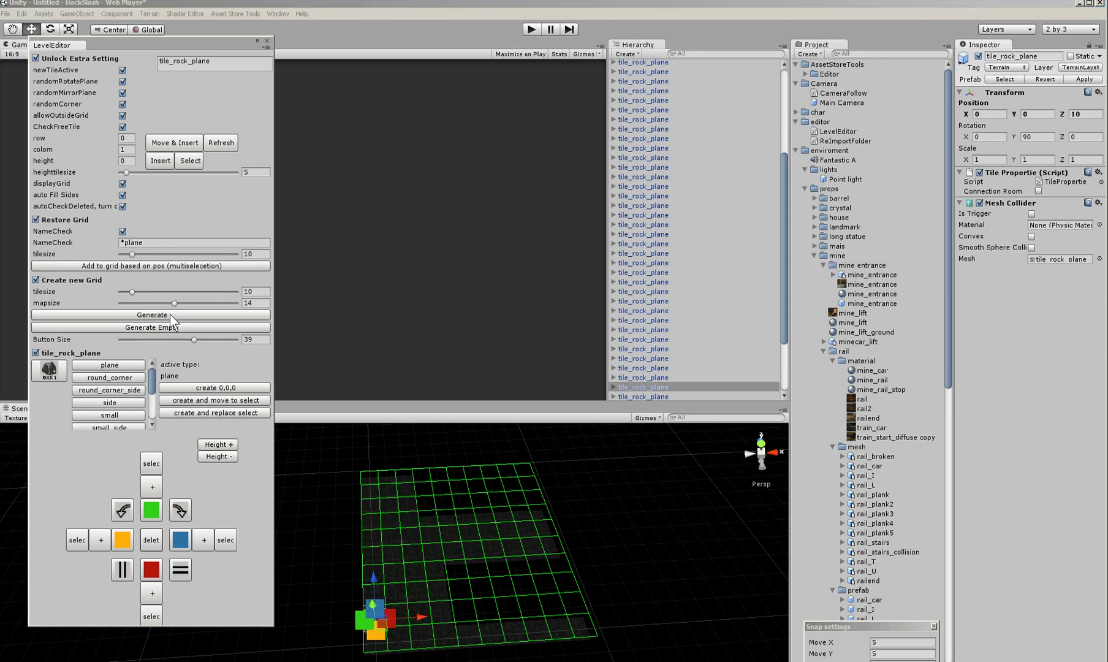
pyautogui.click(157, 328)
pyautogui.keyDown('alt'); pyautogui.moveTo(402, 463); pyautogui.dragTo(385, 488); pyautogui.keyUp('alt')
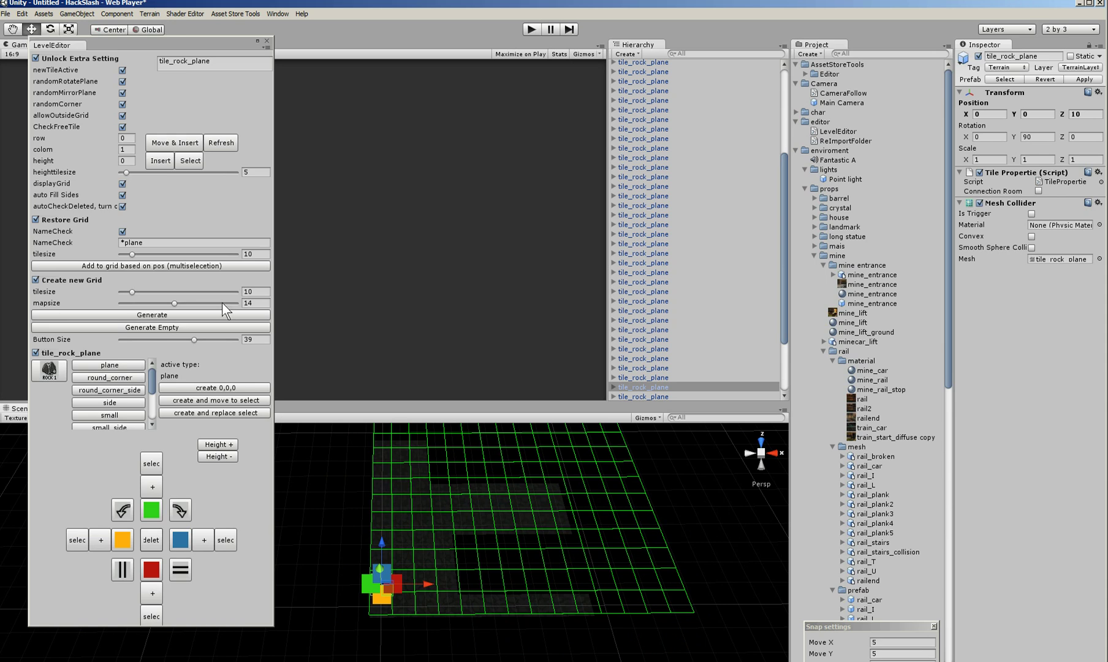
pyautogui.click(259, 302)
pyautogui.write('10')
pyautogui.keyDown('alt'); pyautogui.moveTo(398, 478); pyautogui.dragTo(419, 521); pyautogui.keyUp('alt')
# Step: Marquee-select all floor tiles and snap them onto the grid by position
pyautogui.moveTo(342, 639); pyautogui.dragTo(506, 497)
pyautogui.scroll(2, 506, 497)
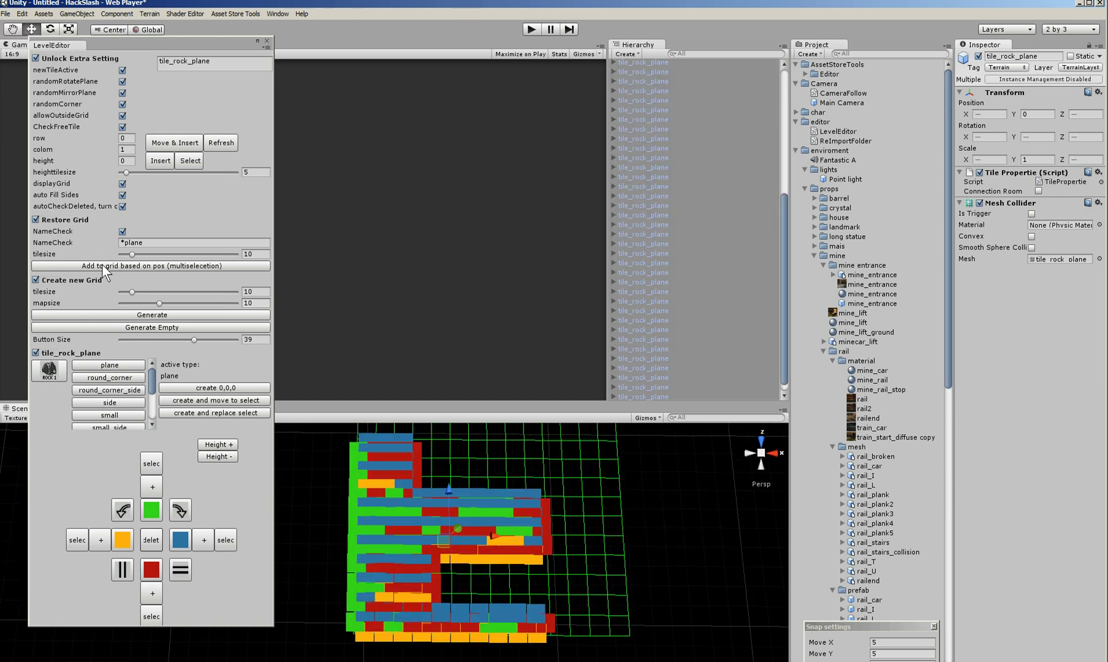
pyautogui.click(102, 266)
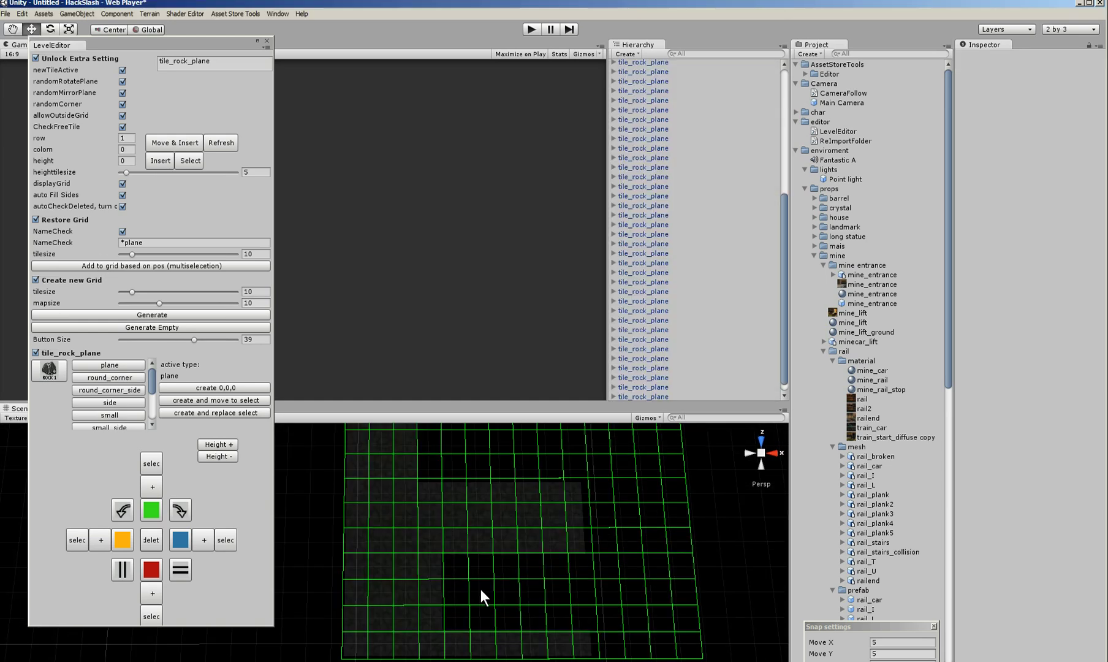
# Step: Select one floor tile and try dragging it along its Z axis
pyautogui.click(482, 544)
pyautogui.moveTo(487, 540); pyautogui.dragTo(471, 567, button='right')
pyautogui.moveTo(460, 557); pyautogui.dragTo(485, 607)
pyautogui.moveTo(485, 607); pyautogui.dragTo(460, 514, button='right')
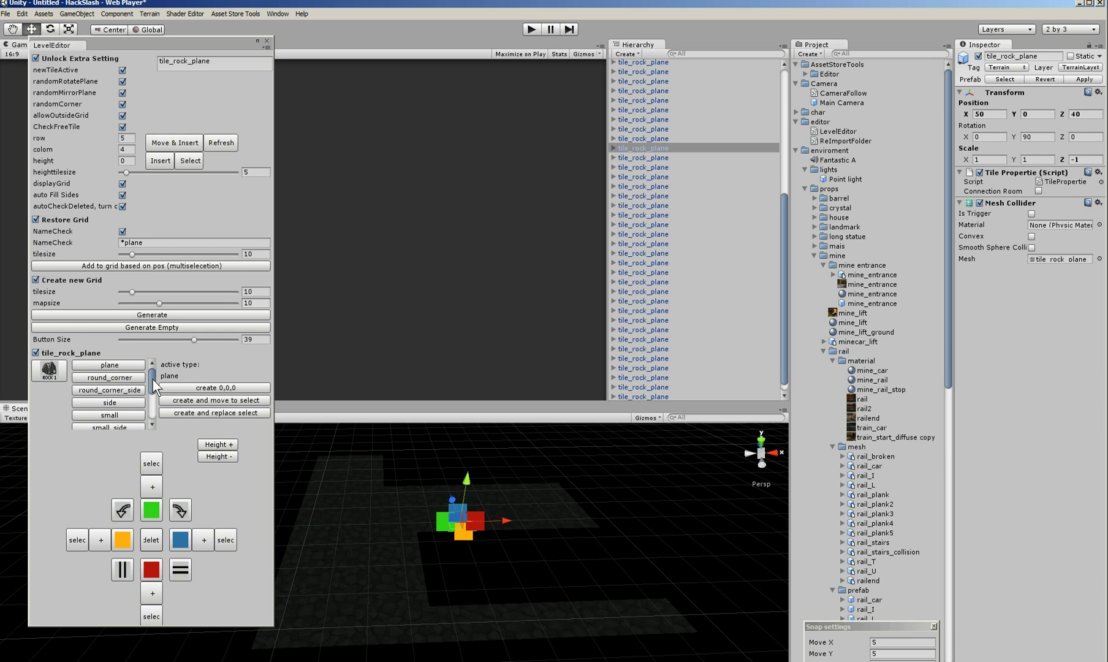
# Step: Choose stair_big and create a big stair tile on the neighbouring cell
pyautogui.scroll(-3, 152, 380)
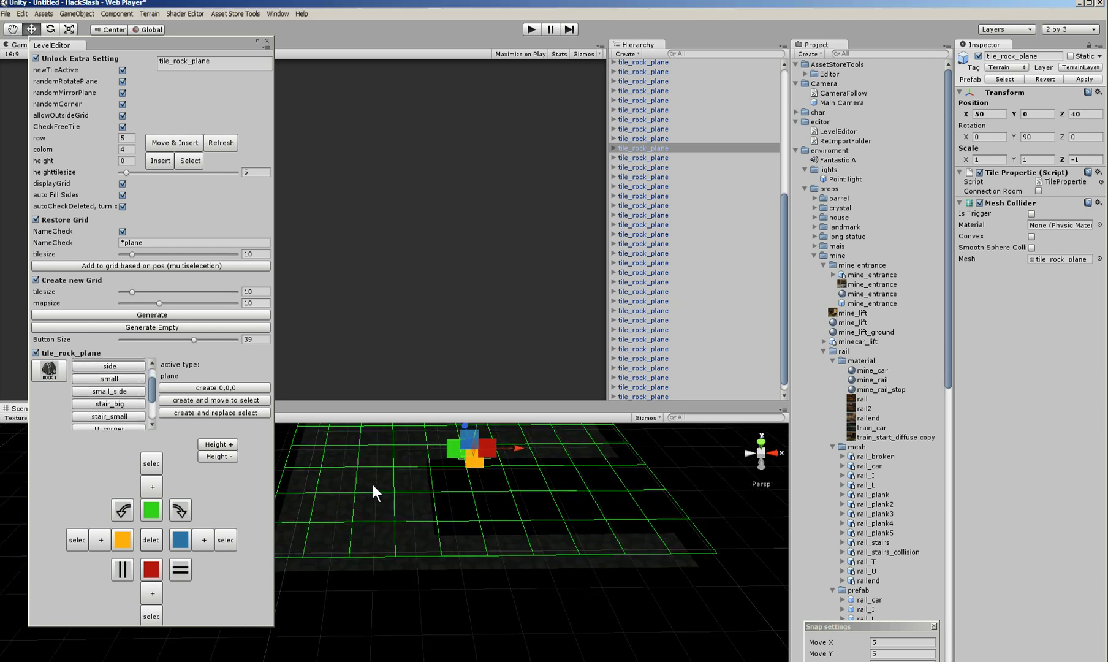
pyautogui.moveTo(369, 461); pyautogui.dragTo(539, 570, button='right')
pyautogui.click(111, 406)
pyautogui.moveTo(362, 431); pyautogui.dragTo(455, 538, button='right')
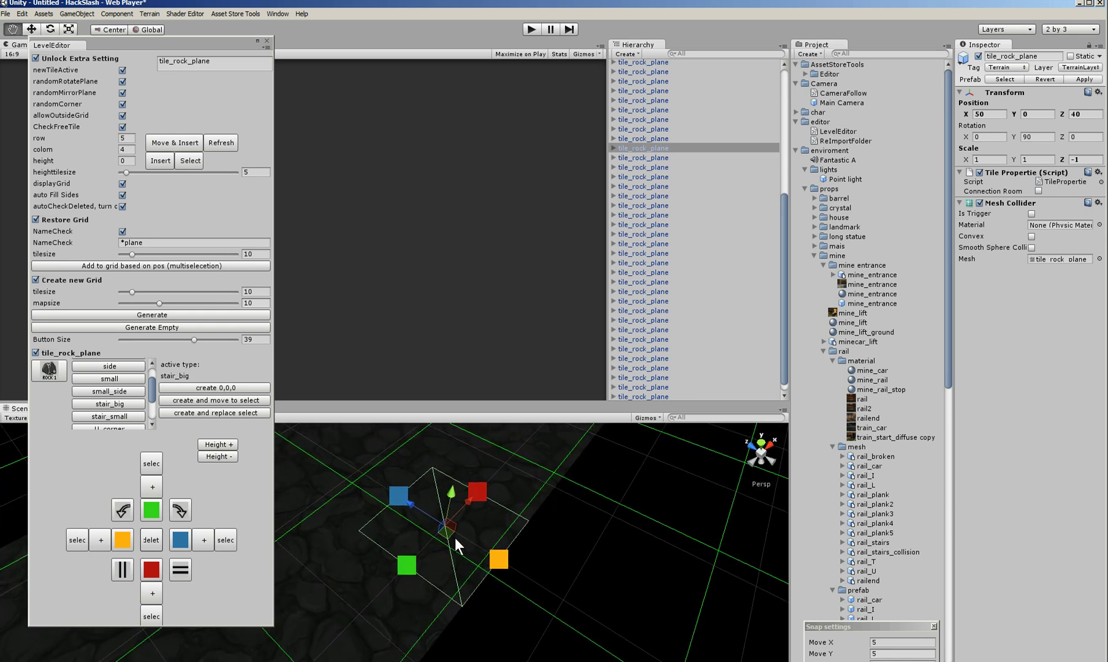
pyautogui.click(103, 537)
pyautogui.moveTo(554, 515); pyautogui.dragTo(457, 512, button='right')
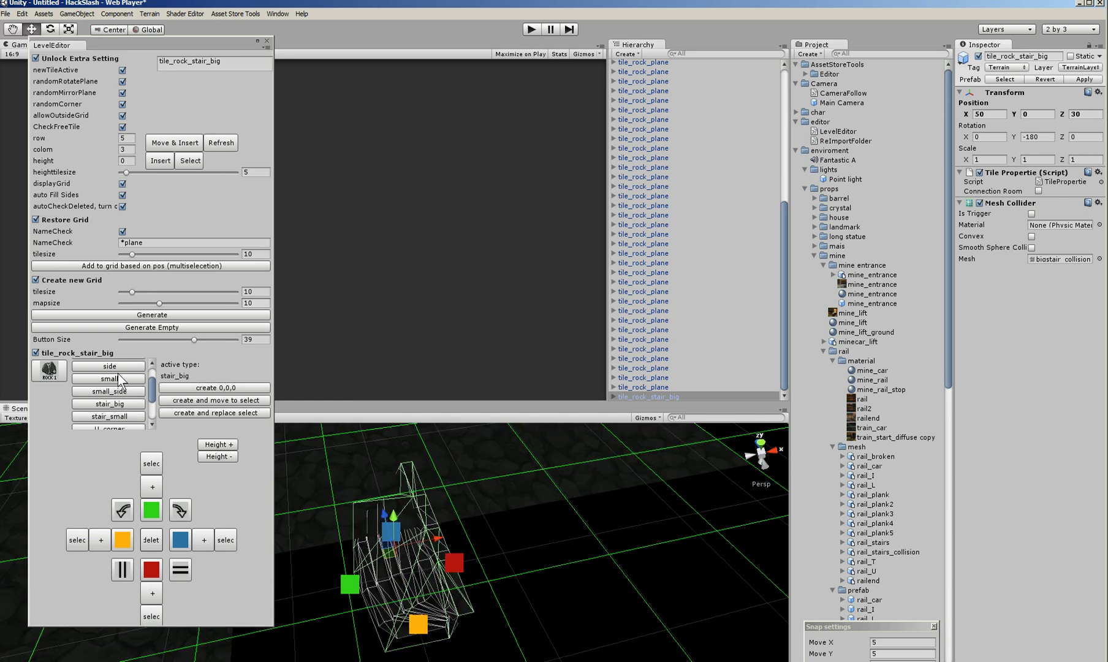
# Step: Choose L_corner and create an L corner tile at the selected floor tile
pyautogui.moveTo(153, 392); pyautogui.dragTo(152, 409)
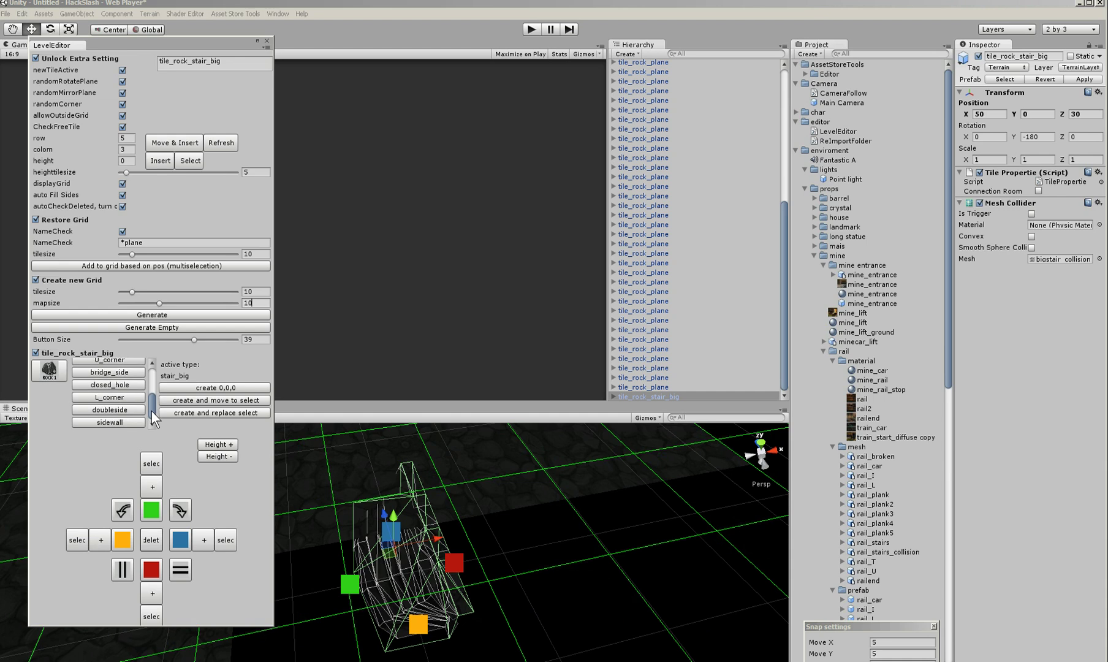
pyautogui.click(109, 397)
pyautogui.moveTo(294, 491); pyautogui.dragTo(498, 541, button='right')
pyautogui.click(499, 536)
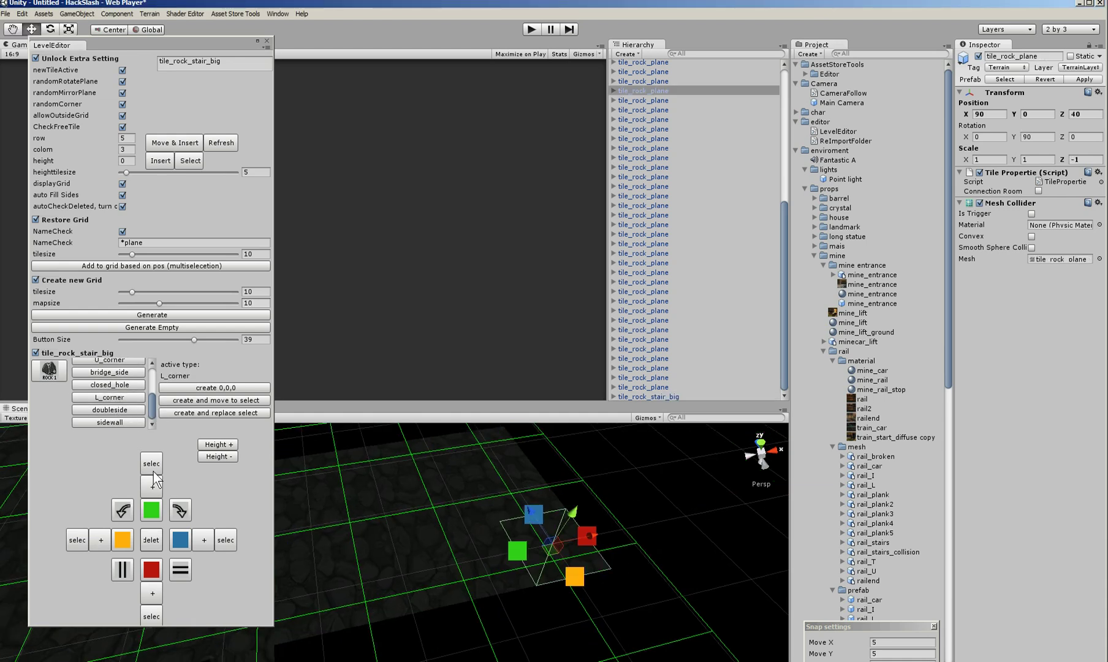
pyautogui.click(227, 402)
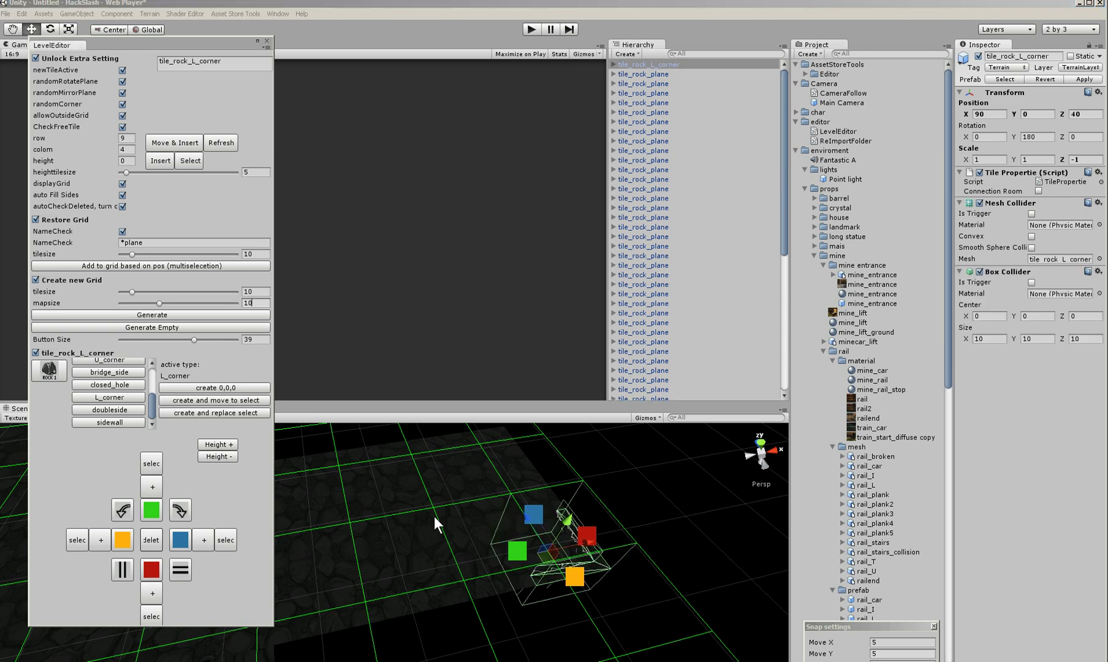
pyautogui.scroll(6, 582, 533)
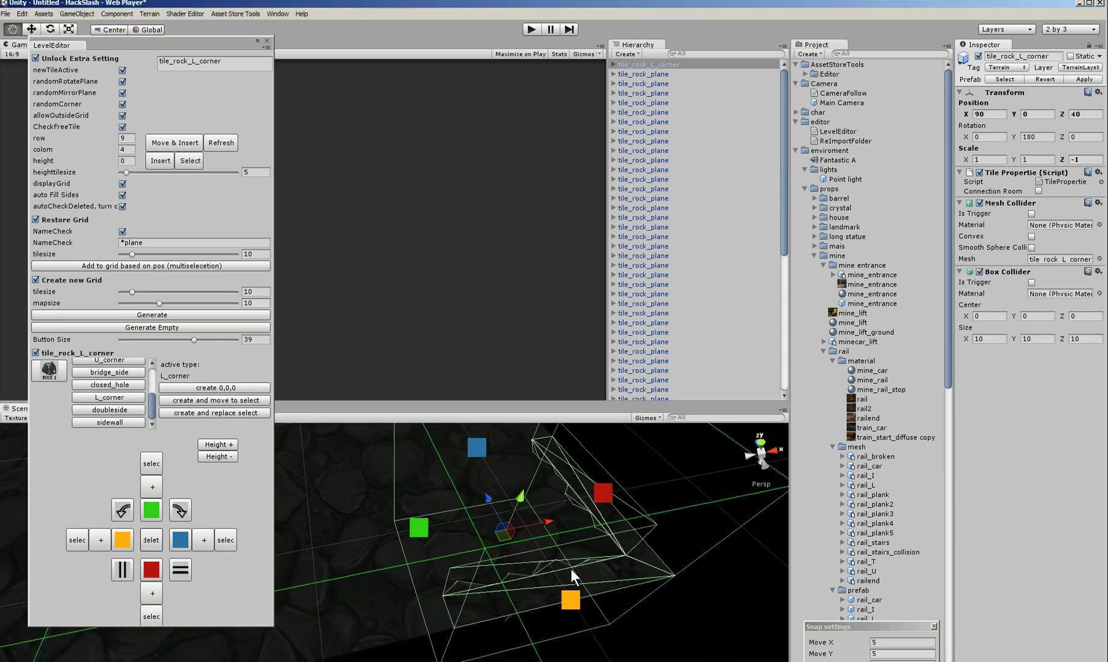
pyautogui.moveTo(571, 569); pyautogui.dragTo(395, 576)
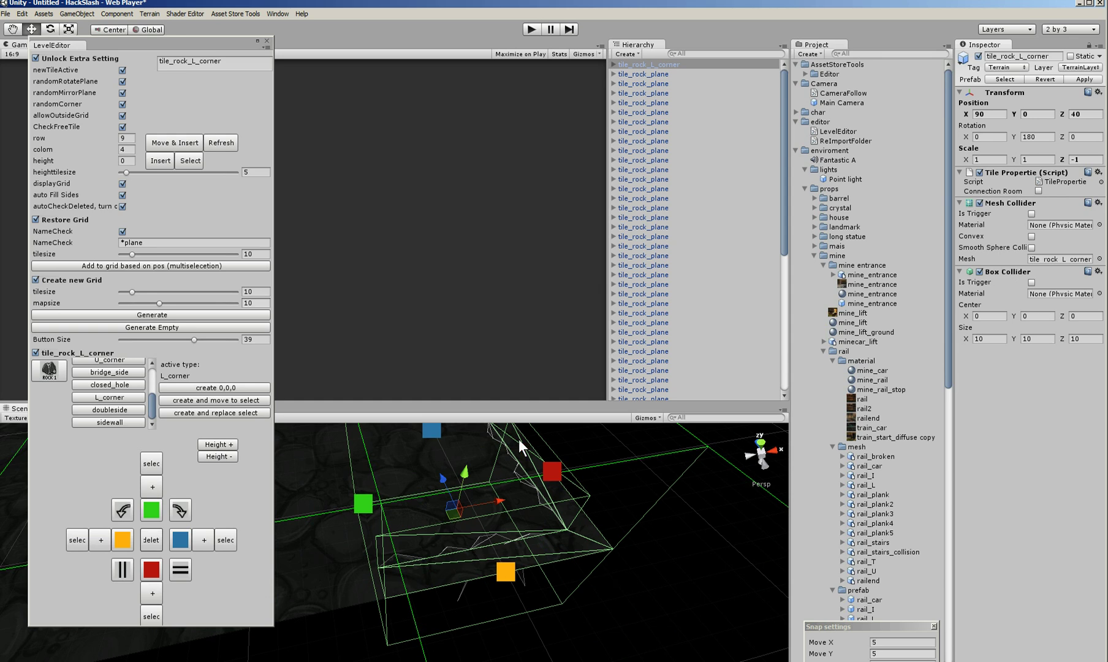
pyautogui.scroll(-2, 491, 540)
pyautogui.scroll(-3, 475, 539)
# Step: Select the big stair tile, rotate it a quarter turn to -270 and mirror it
pyautogui.moveTo(430, 565); pyautogui.dragTo(510, 546)
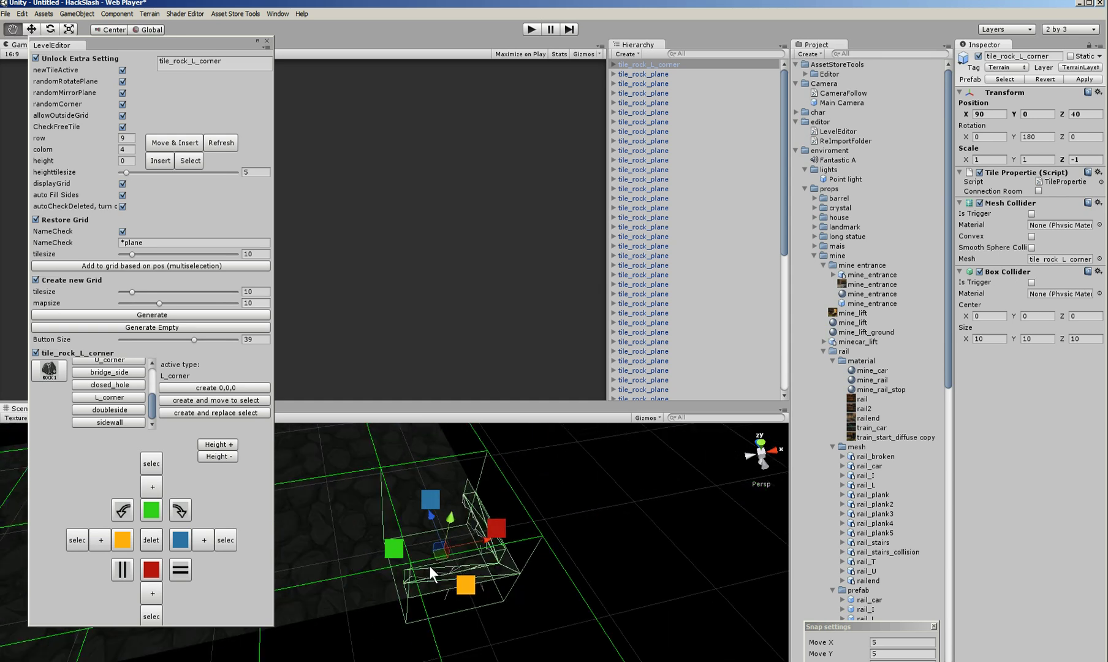
pyautogui.scroll(-2, 496, 553)
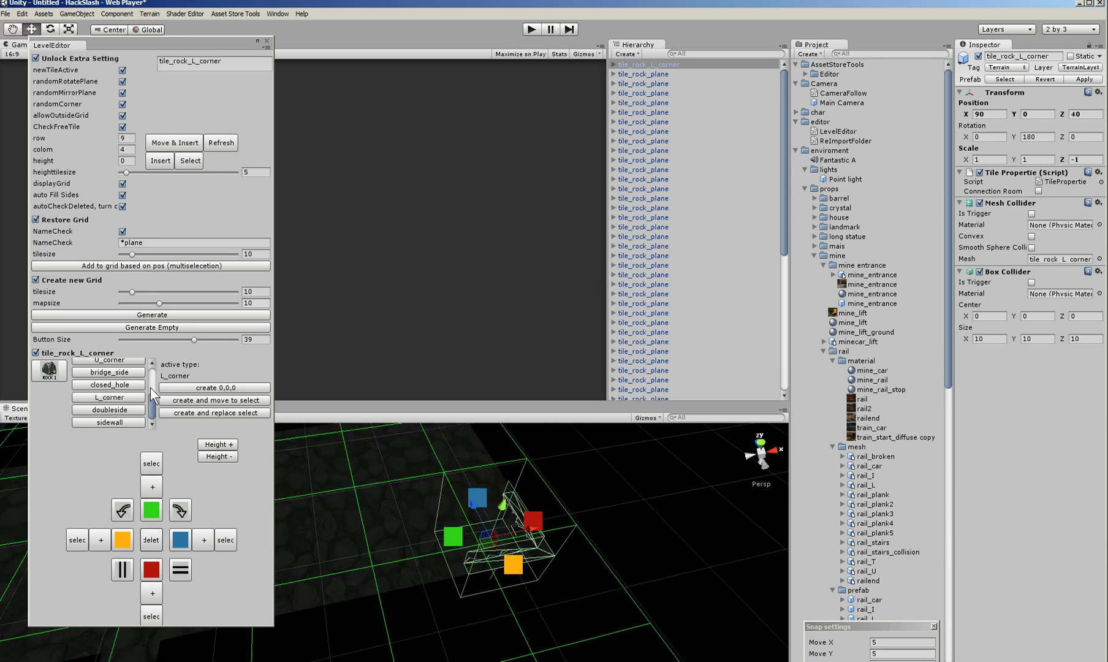
pyautogui.moveTo(284, 526); pyautogui.dragTo(368, 525)
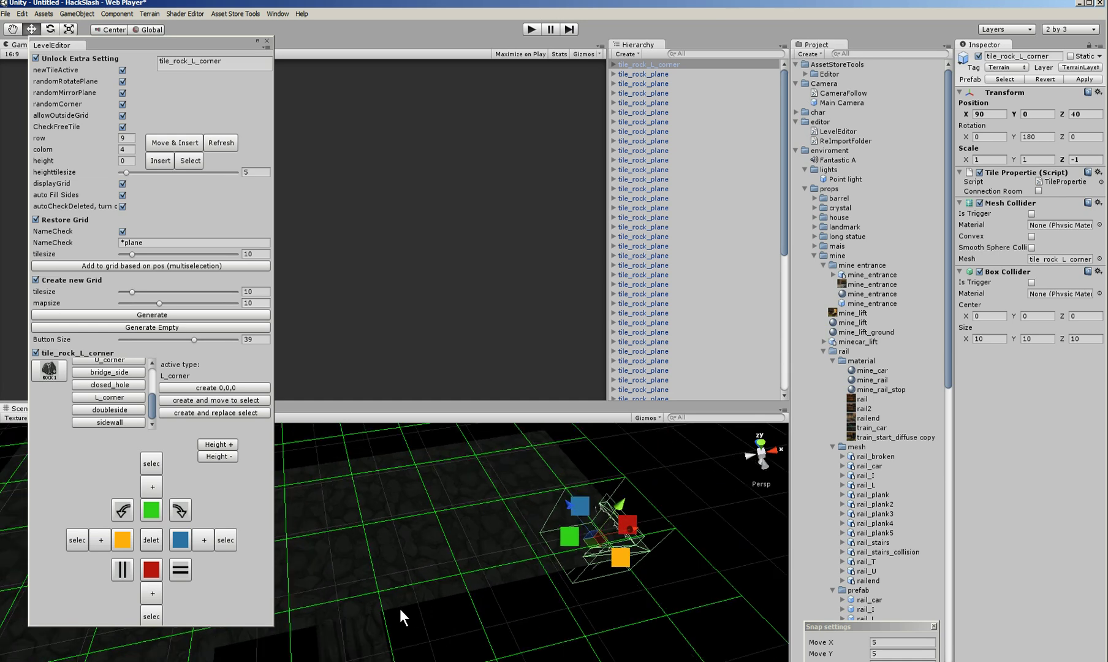
pyautogui.moveTo(399, 641); pyautogui.dragTo(433, 593, button='middle')
pyautogui.click(379, 558)
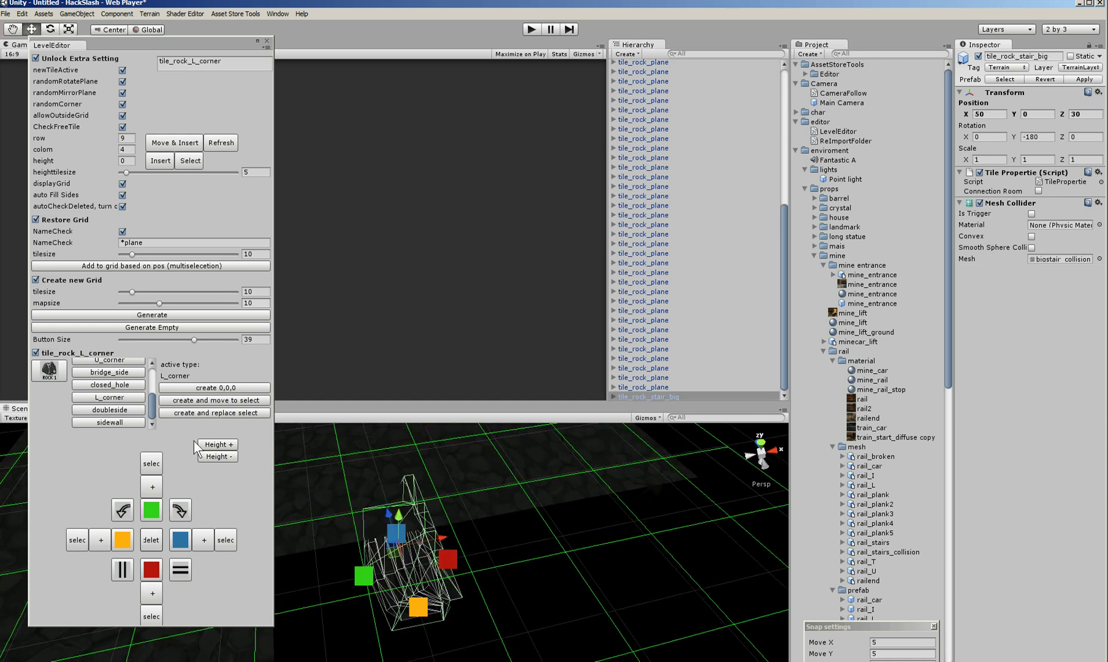
pyautogui.click(123, 510)
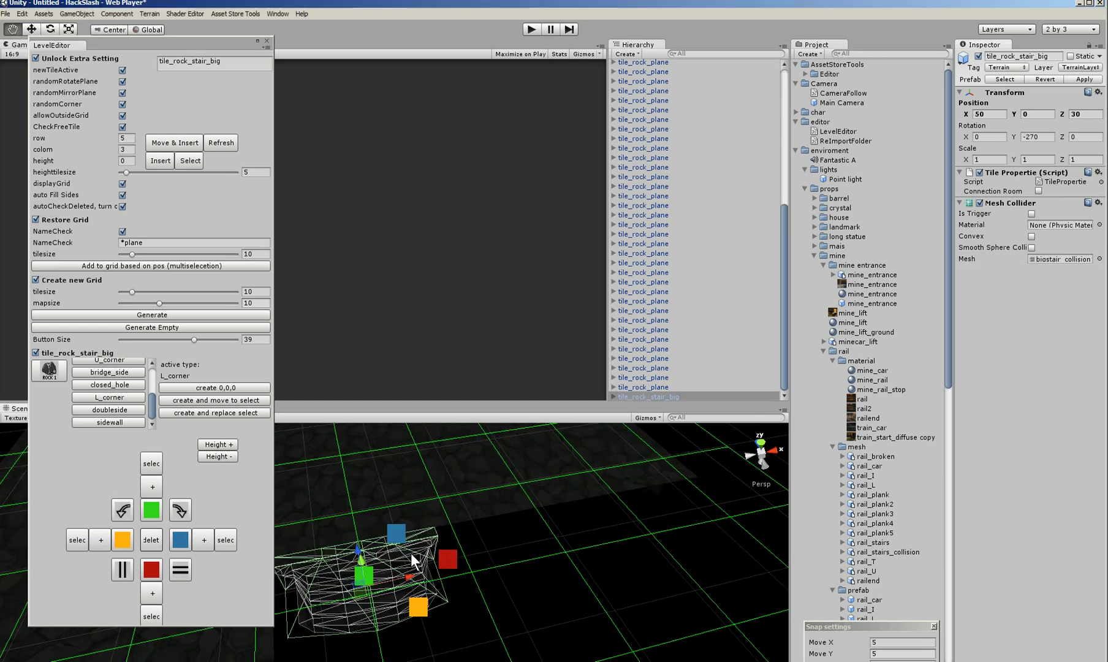
pyautogui.click(181, 570)
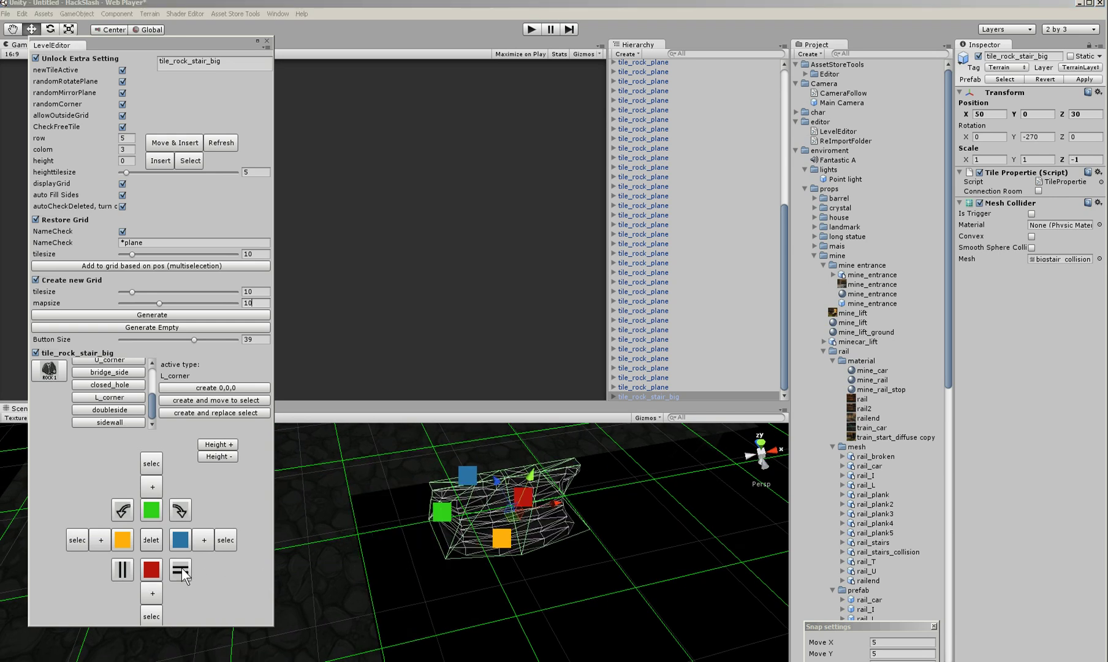
pyautogui.click(122, 569)
pyautogui.click(120, 568)
pyautogui.scroll(3, 467, 540)
pyautogui.scroll(-3, 473, 532)
# Step: Select five floor tiles and test raising and lowering them one height step
pyautogui.moveTo(505, 520); pyautogui.dragTo(360, 537, button='middle')
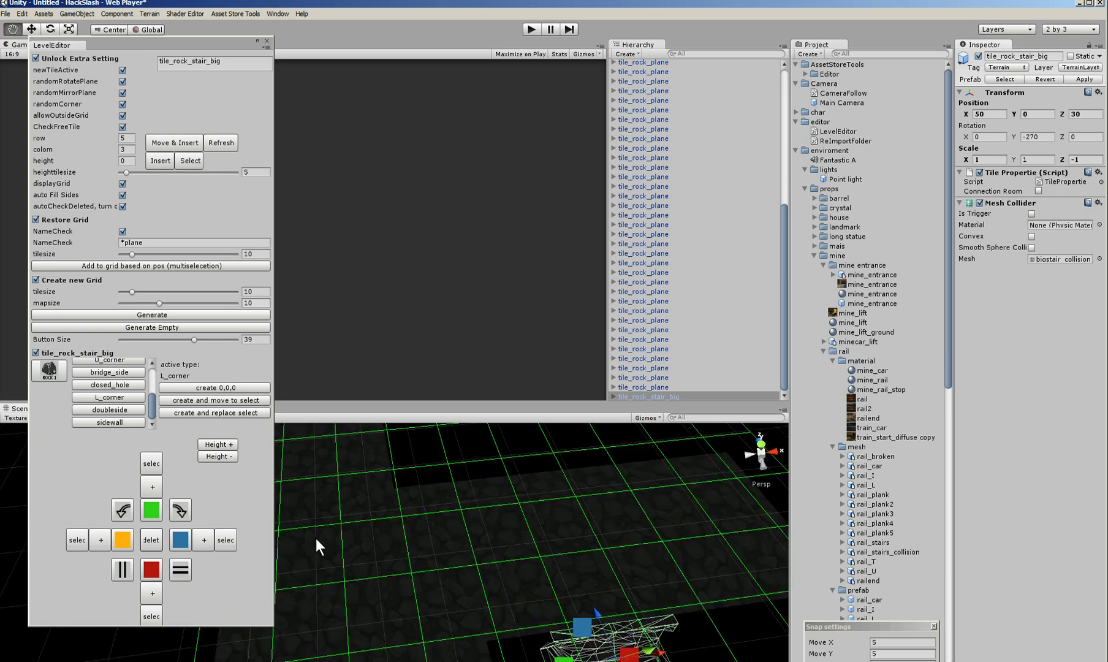
pyautogui.click(376, 531)
pyautogui.keyDown('shift'); pyautogui.click(378, 469); pyautogui.keyUp('shift')
pyautogui.keyDown('shift'); pyautogui.click(455, 533); pyautogui.keyUp('shift')
pyautogui.keyDown('shift'); pyautogui.click(400, 596); pyautogui.keyUp('shift')
pyautogui.keyDown('shift'); pyautogui.click(361, 550); pyautogui.keyUp('shift')
pyautogui.click(228, 445)
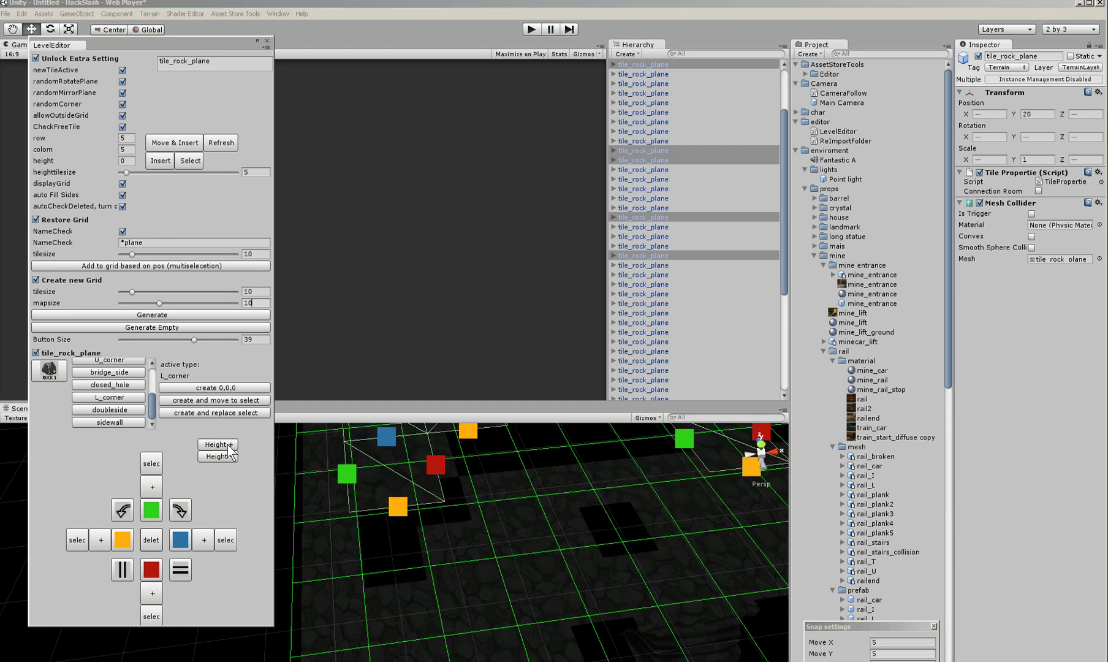
pyautogui.click(227, 456)
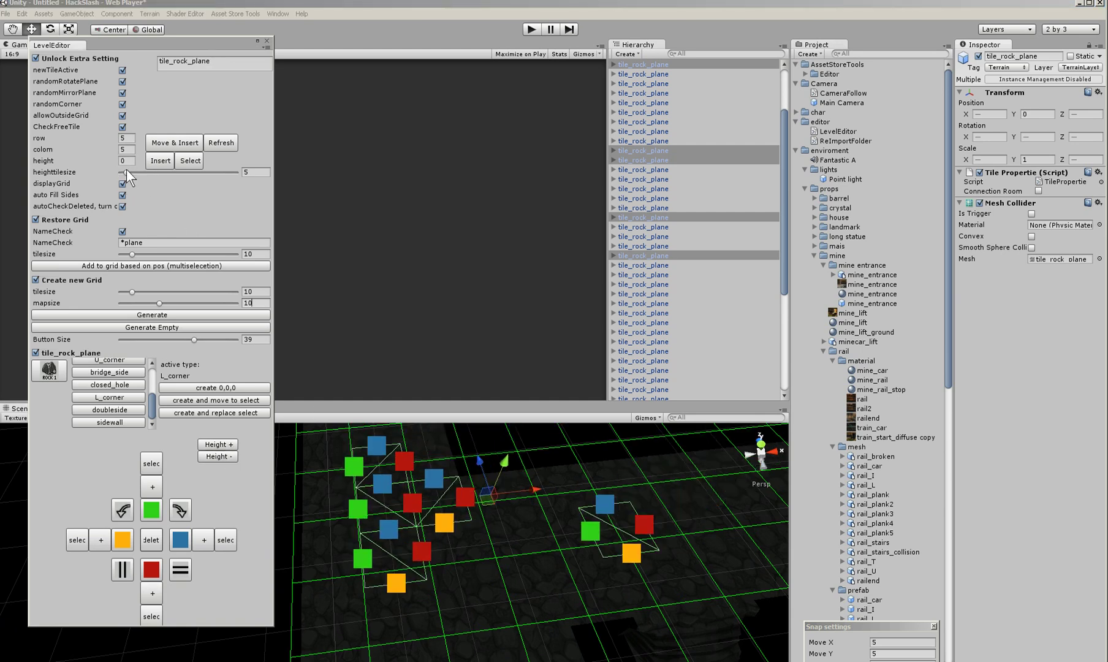
# Step: Set heighttilesize to 10 in the LevelEditor panel
pyautogui.click(249, 171)
pyautogui.moveTo(549, 534); pyautogui.dragTo(434, 436, button='right')
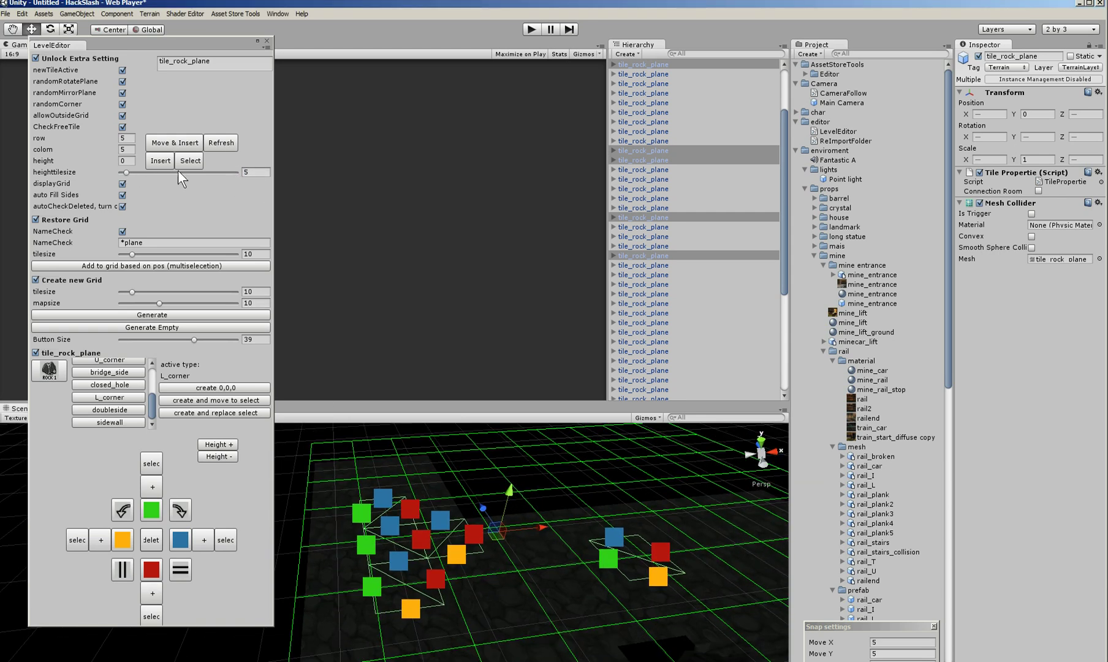
pyautogui.click(254, 172)
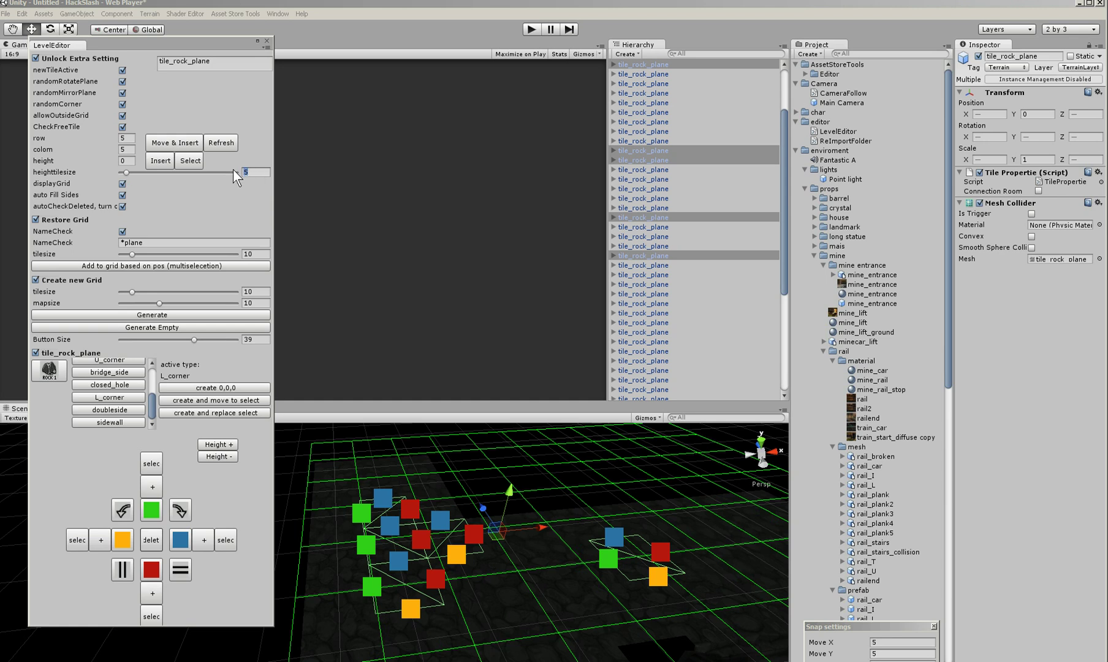
pyautogui.write('10')
pyautogui.moveTo(542, 590); pyautogui.dragTo(498, 520, button='right')
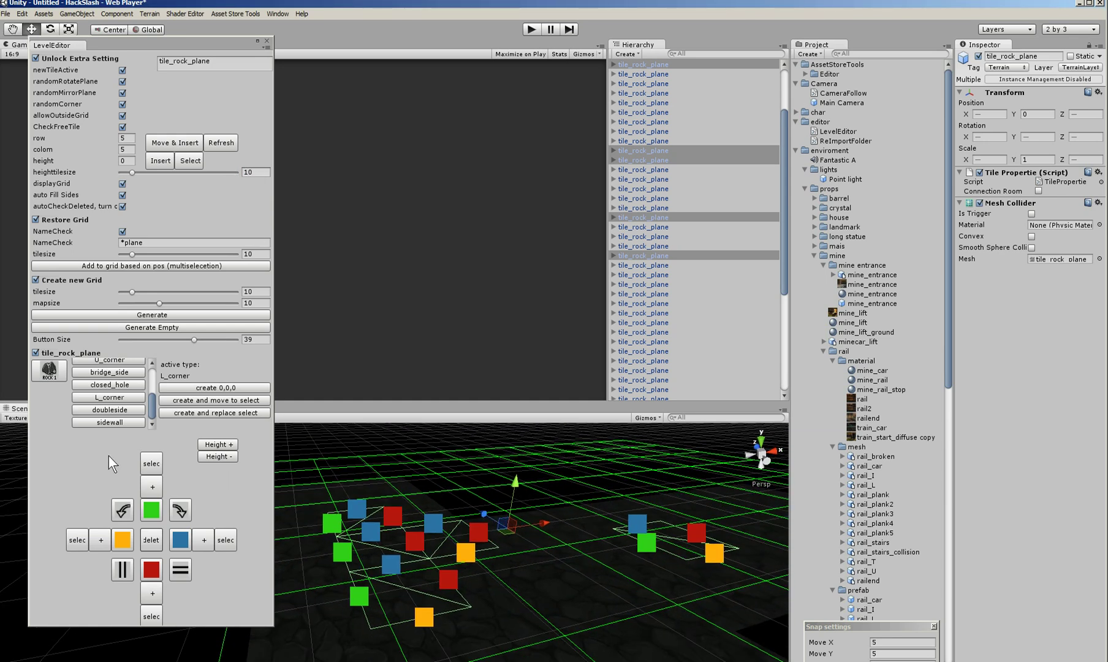
# Step: Lower the selected tiles back to ground level with Height -
pyautogui.click(219, 446)
pyautogui.click(219, 456)
pyautogui.moveTo(577, 539); pyautogui.dragTo(489, 552, button='right')
pyautogui.moveTo(488, 553); pyautogui.dragTo(452, 558, button='middle')
pyautogui.moveTo(453, 559); pyautogui.dragTo(511, 538, button='right')
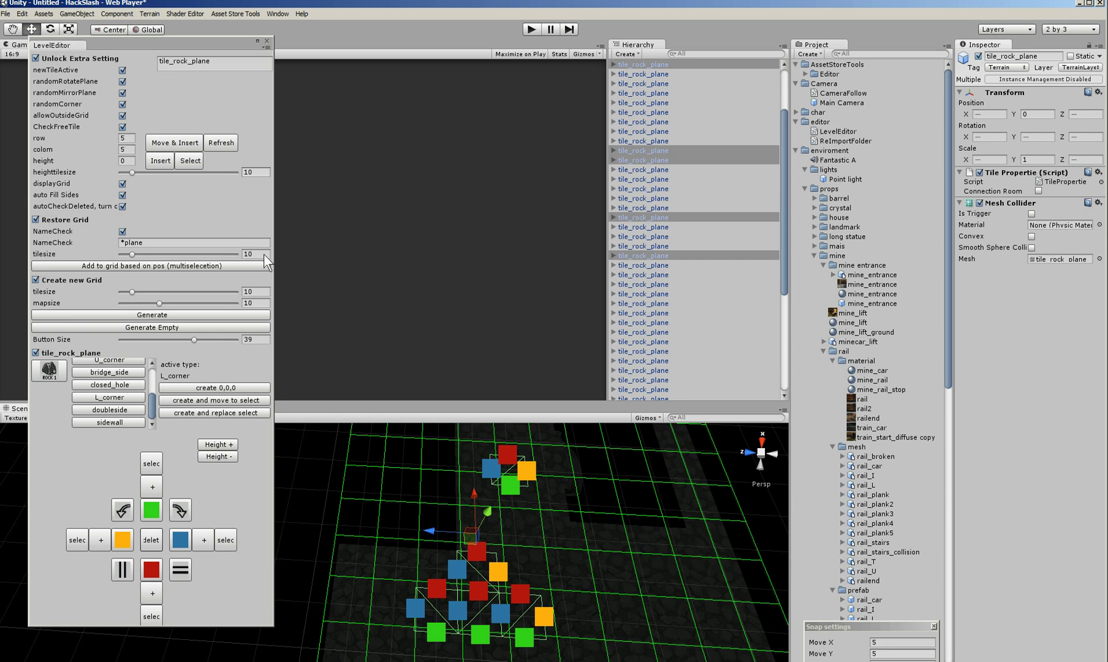
# Step: Select one rock tile, refresh its row/column, drag it off along X and snap it back
pyautogui.click(579, 570)
pyautogui.moveTo(574, 572); pyautogui.dragTo(551, 550, button='middle')
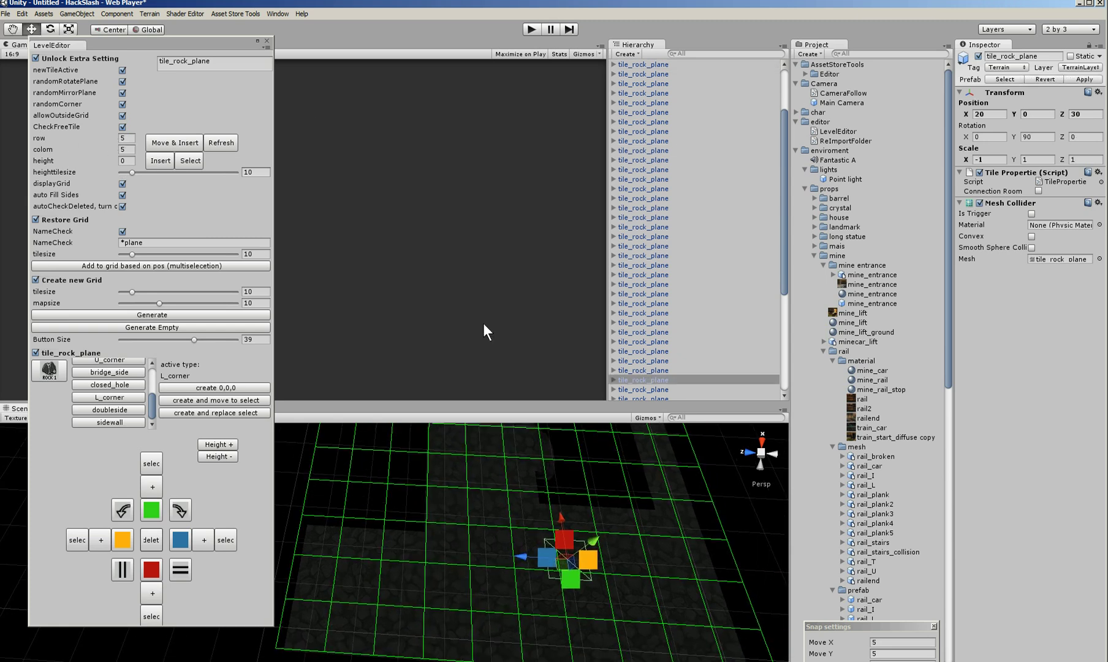
pyautogui.click(223, 145)
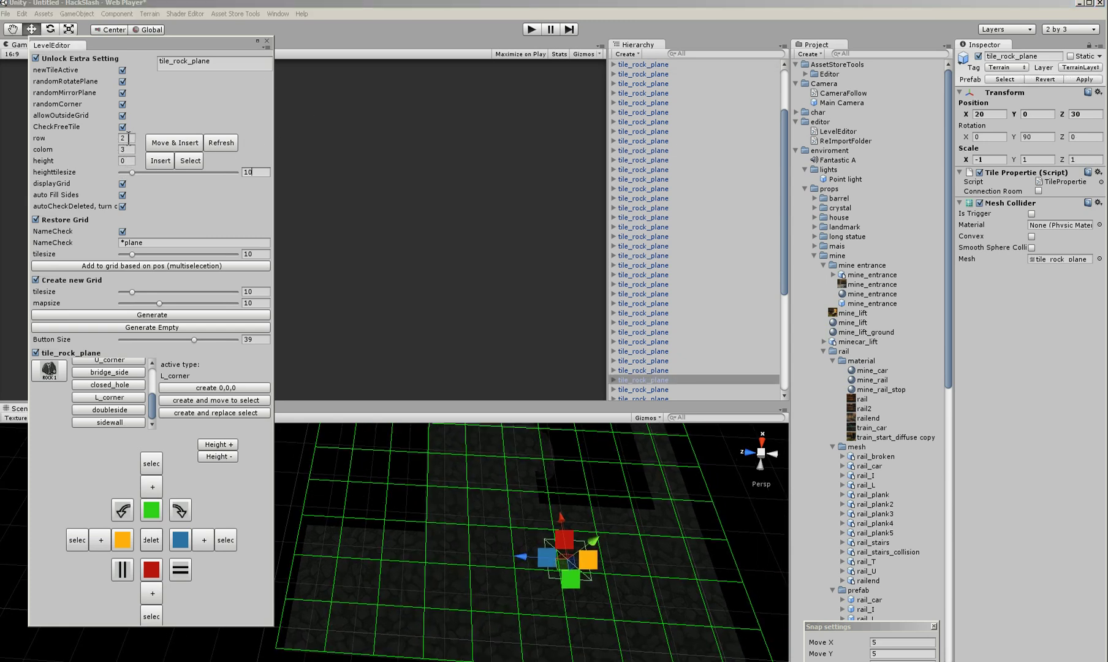
pyautogui.moveTo(680, 518); pyautogui.dragTo(398, 533, button='middle')
pyautogui.moveTo(486, 492); pyautogui.dragTo(495, 402)
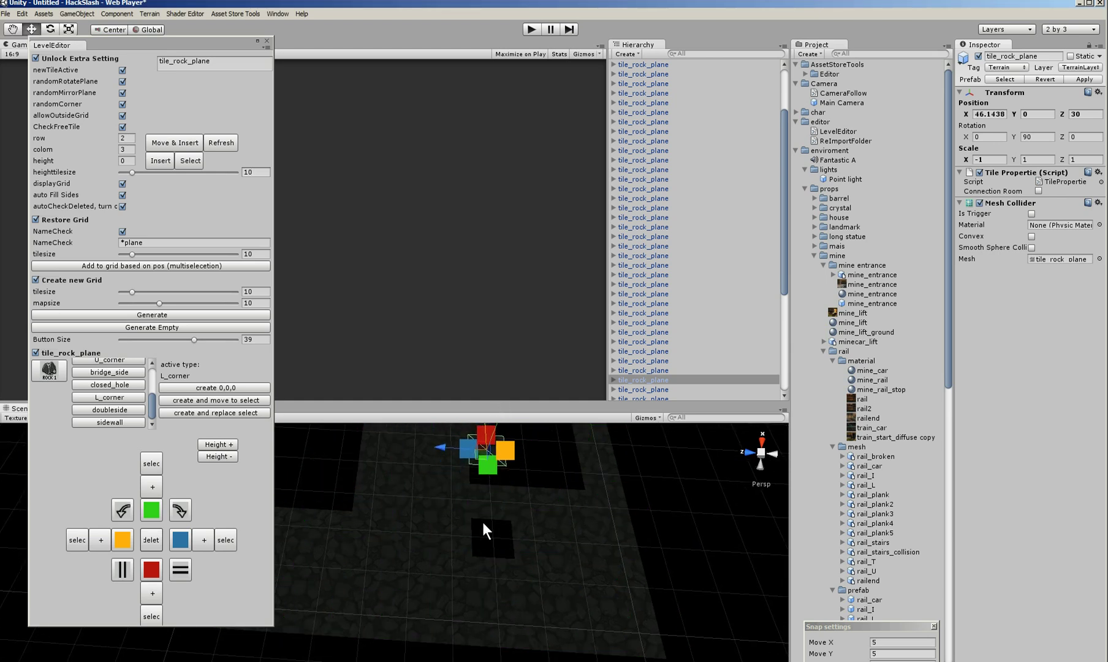
pyautogui.moveTo(449, 521); pyautogui.dragTo(489, 543, button='middle')
pyautogui.moveTo(480, 428); pyautogui.dragTo(469, 496)
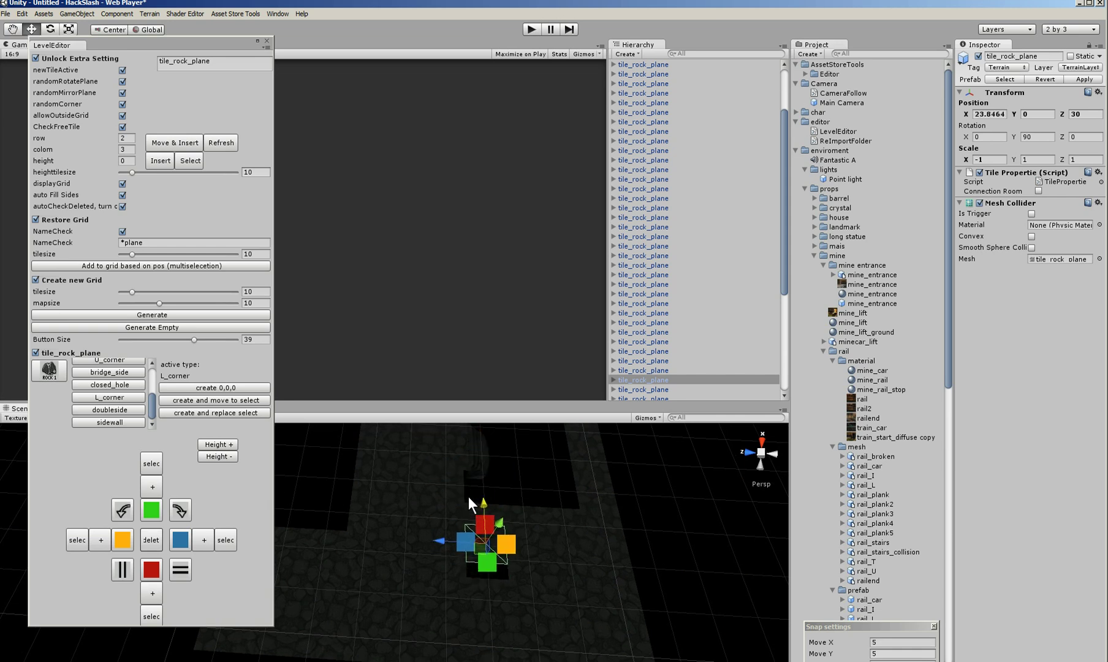
pyautogui.click(198, 146)
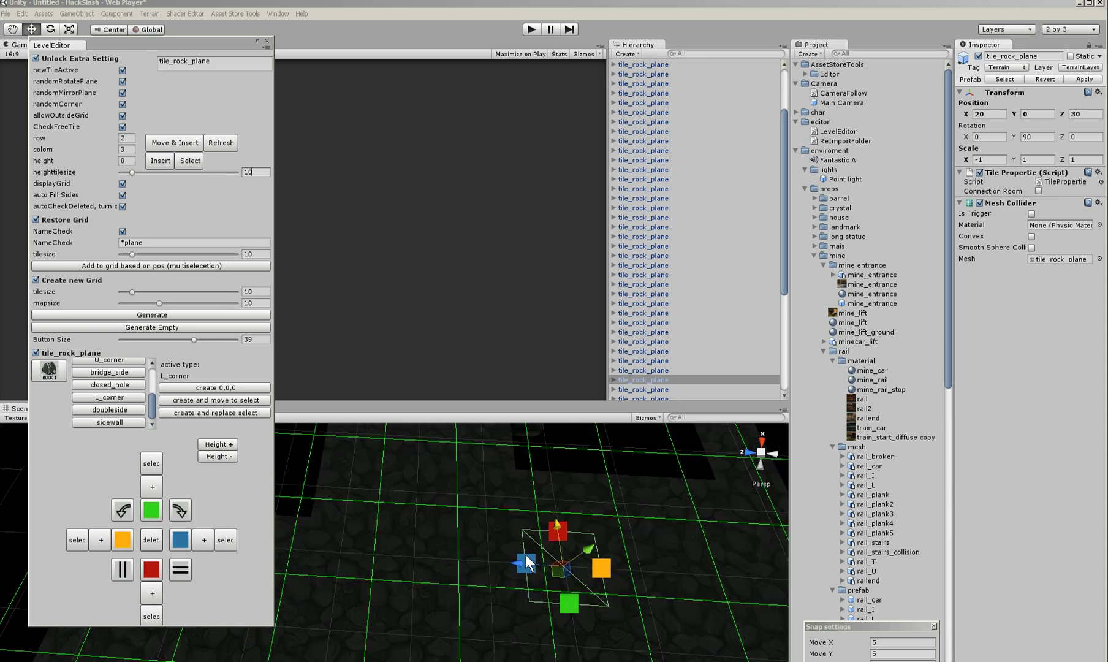
# Step: Drag the tile off its cell along Z and snap it back with Move & Insert, twice
pyautogui.moveTo(592, 586); pyautogui.dragTo(437, 529, button='middle')
pyautogui.moveTo(467, 554); pyautogui.dragTo(325, 240)
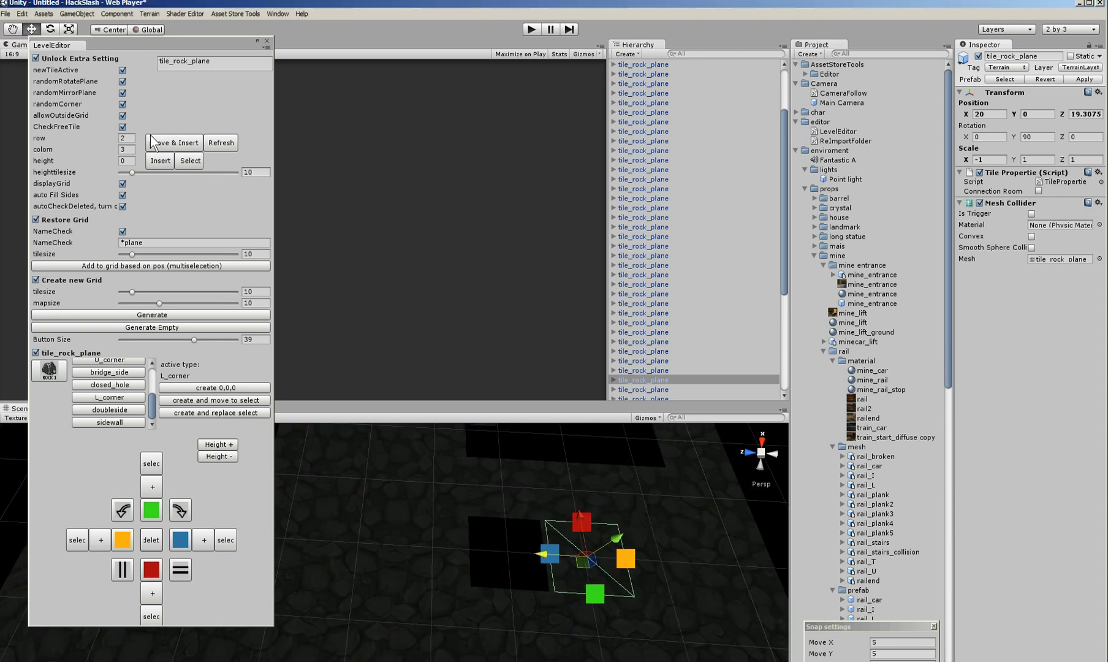
pyautogui.click(171, 142)
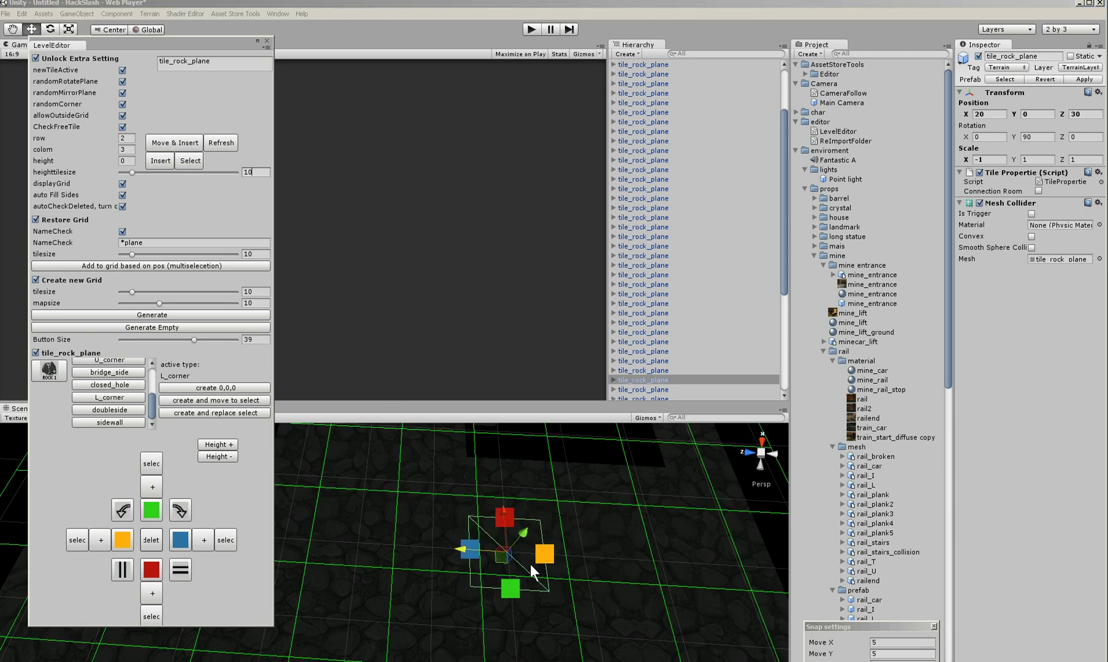
pyautogui.moveTo(527, 571); pyautogui.dragTo(490, 571, button='middle')
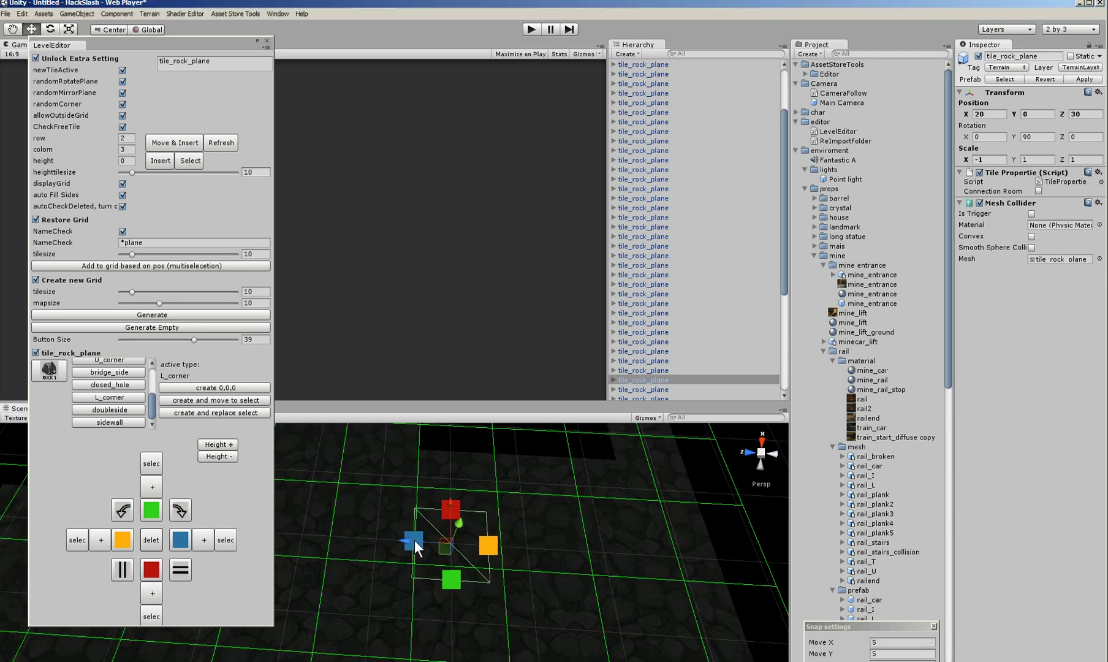
pyautogui.moveTo(415, 540); pyautogui.dragTo(492, 561)
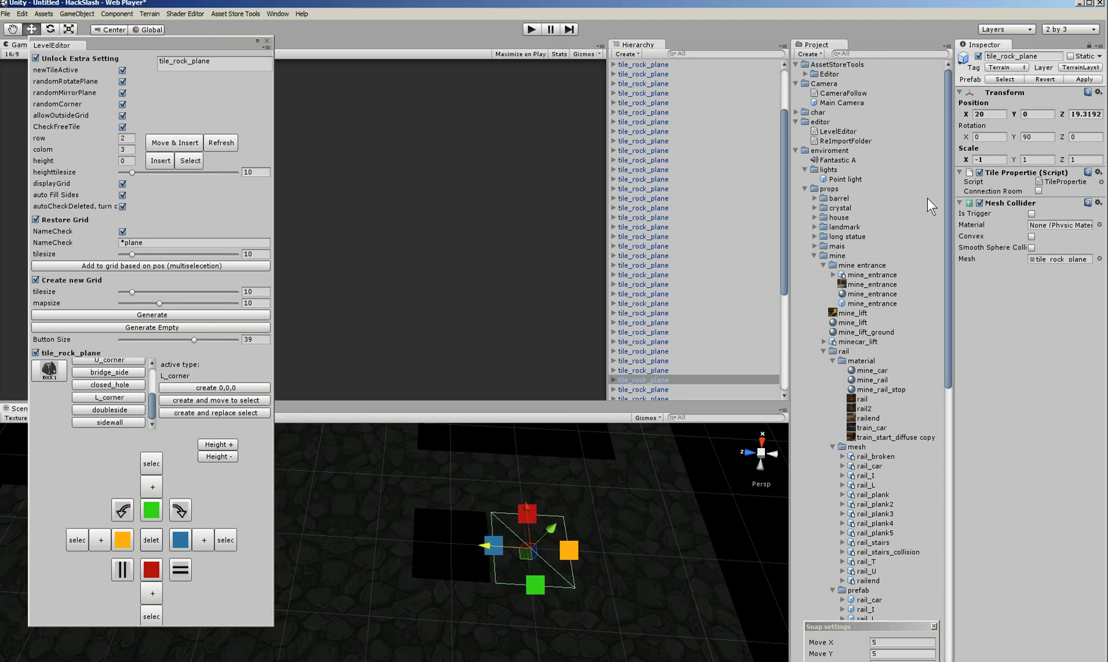
pyautogui.moveTo(481, 549)
pyautogui.mouseDown(button='middle')
pyautogui.moveTo(471, 538)
pyautogui.moveTo(499, 529)
pyautogui.moveTo(484, 537)
pyautogui.mouseUp(button='middle')
pyautogui.click(181, 141)
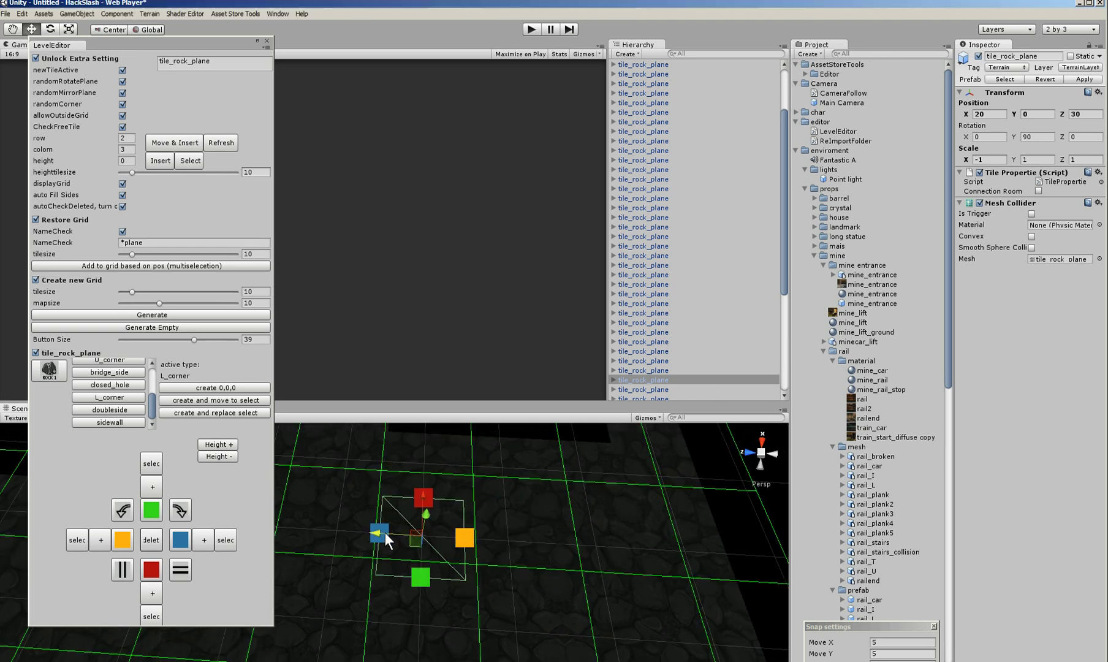
# Step: Move the tile far along Z, refresh and snap it, then drag it off-grid to Z 29.0136
pyautogui.moveTo(392, 533); pyautogui.dragTo(475, 541)
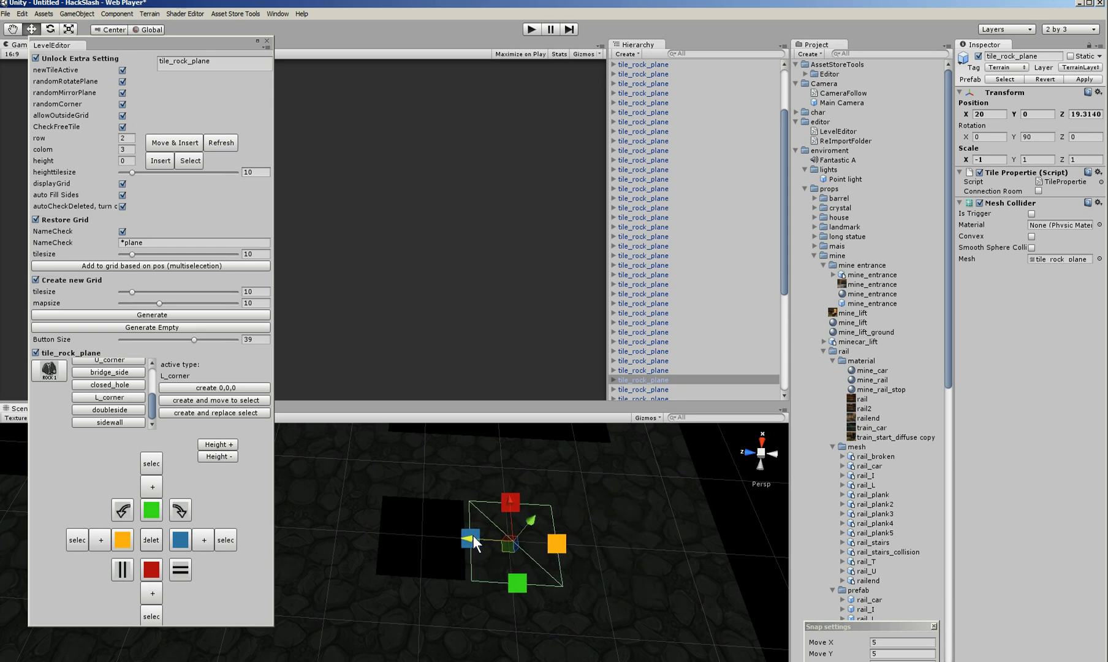
pyautogui.click(214, 142)
pyautogui.click(172, 141)
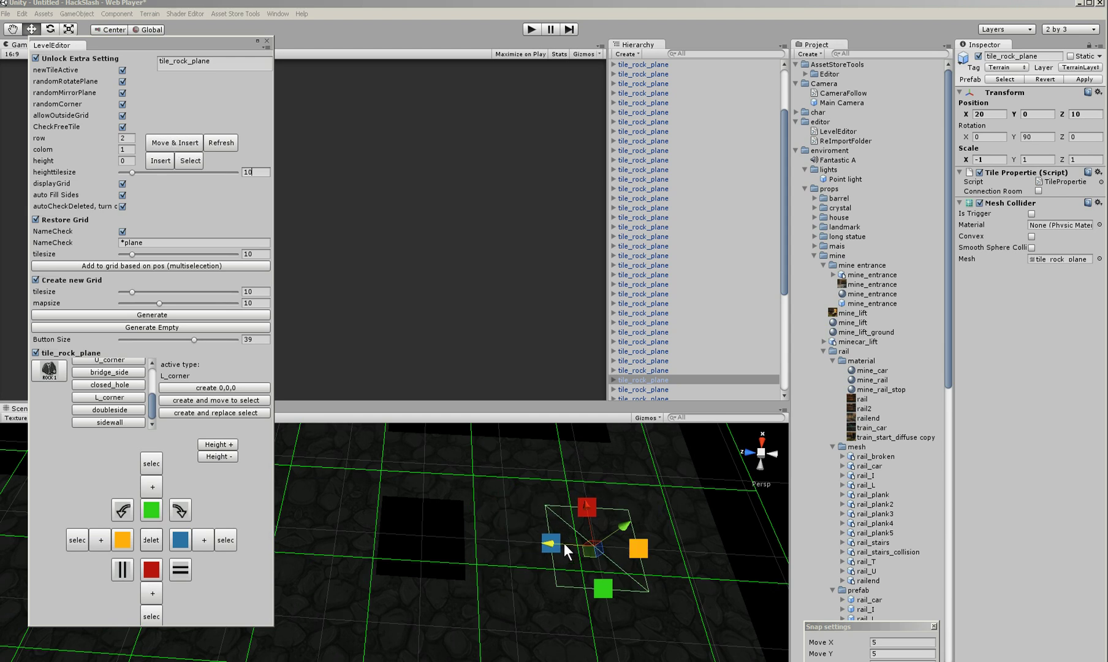
pyautogui.moveTo(564, 542); pyautogui.dragTo(484, 542)
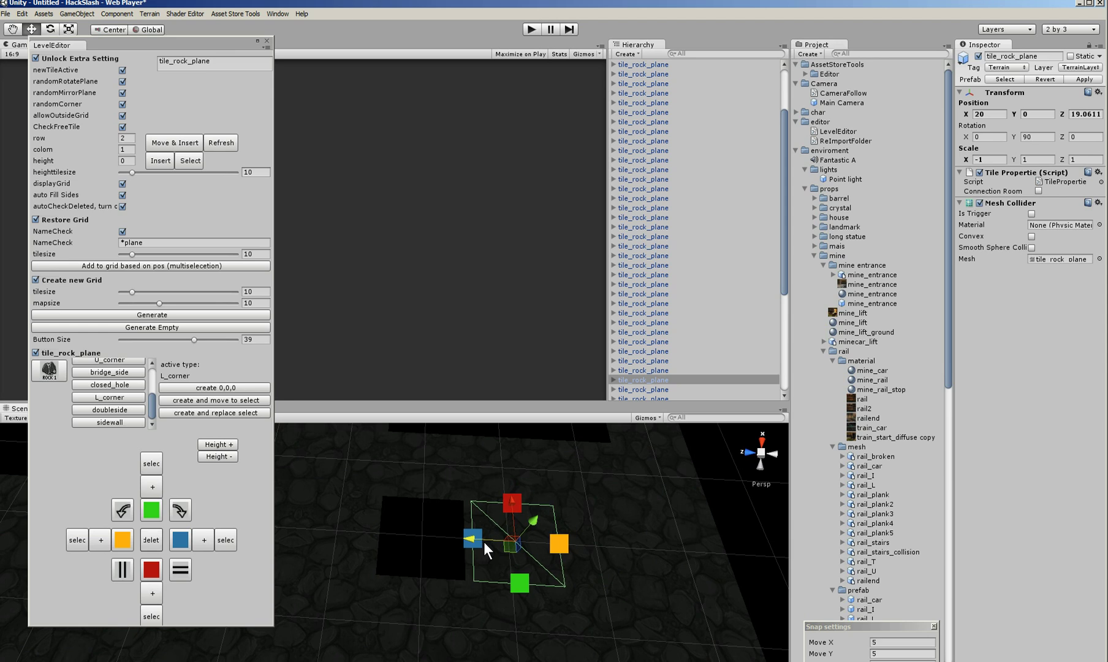
pyautogui.moveTo(484, 542)
pyautogui.mouseDown()
pyautogui.moveTo(563, 542)
pyautogui.moveTo(475, 544)
pyautogui.moveTo(495, 552)
pyautogui.moveTo(471, 562)
pyautogui.moveTo(539, 562)
pyautogui.moveTo(401, 554)
pyautogui.moveTo(473, 592)
pyautogui.moveTo(449, 525)
pyautogui.moveTo(484, 546)
pyautogui.mouseUp()
# Step: Insert a new rock tile in the neighbouring cell and snap it into the next grid row
pyautogui.moveTo(301, 425); pyautogui.dragTo(460, 529, button='right')
pyautogui.click(125, 138)
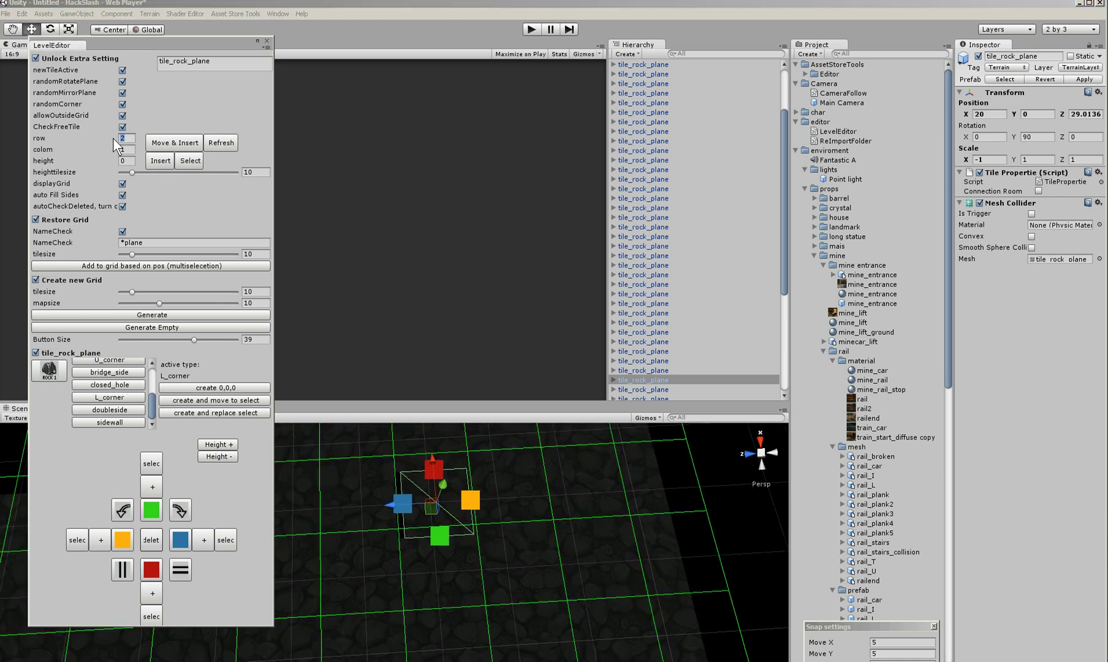
pyautogui.click(510, 491)
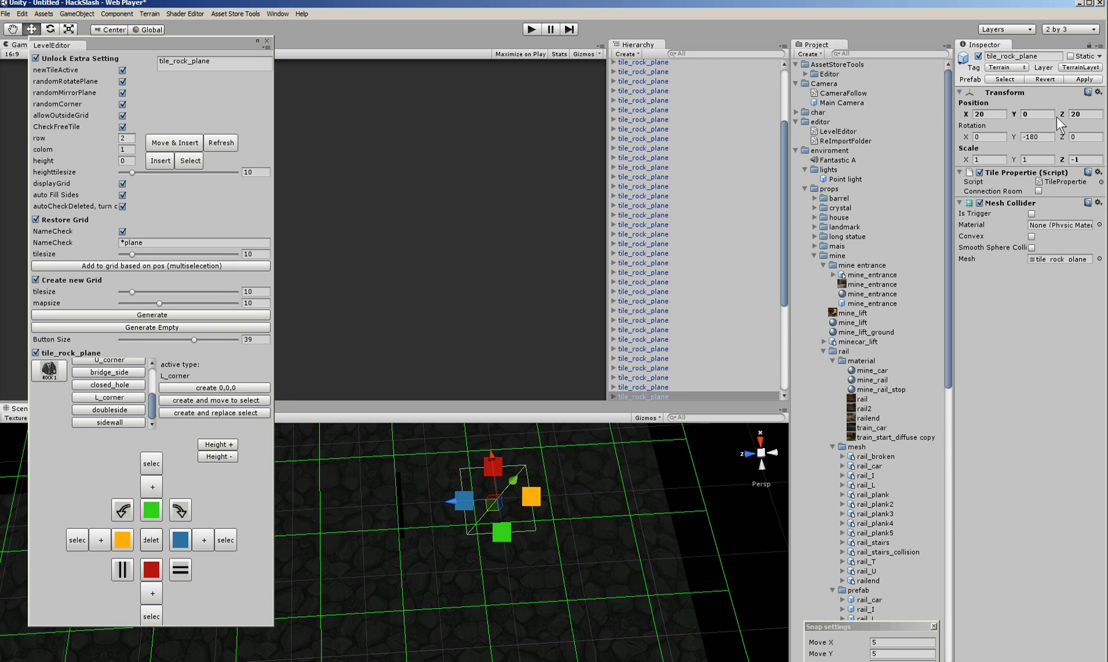
pyautogui.click(228, 145)
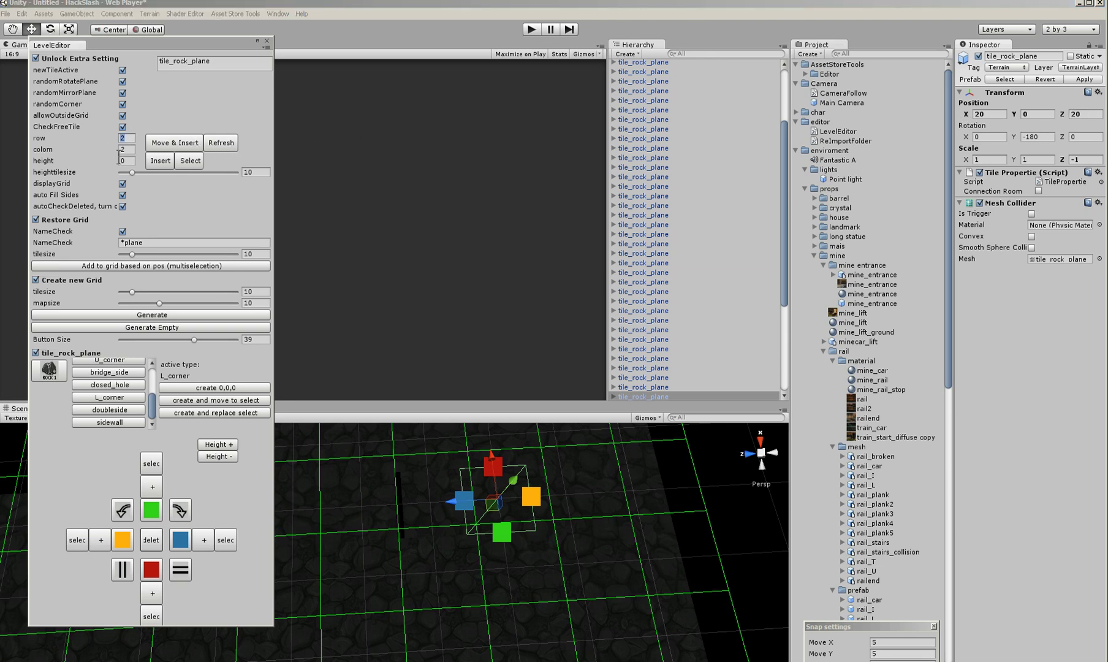
pyautogui.moveTo(450, 434); pyautogui.dragTo(481, 499, button='middle')
pyautogui.moveTo(481, 499); pyautogui.dragTo(470, 403)
pyautogui.click(222, 143)
pyautogui.moveTo(559, 529); pyautogui.dragTo(528, 473, button='middle')
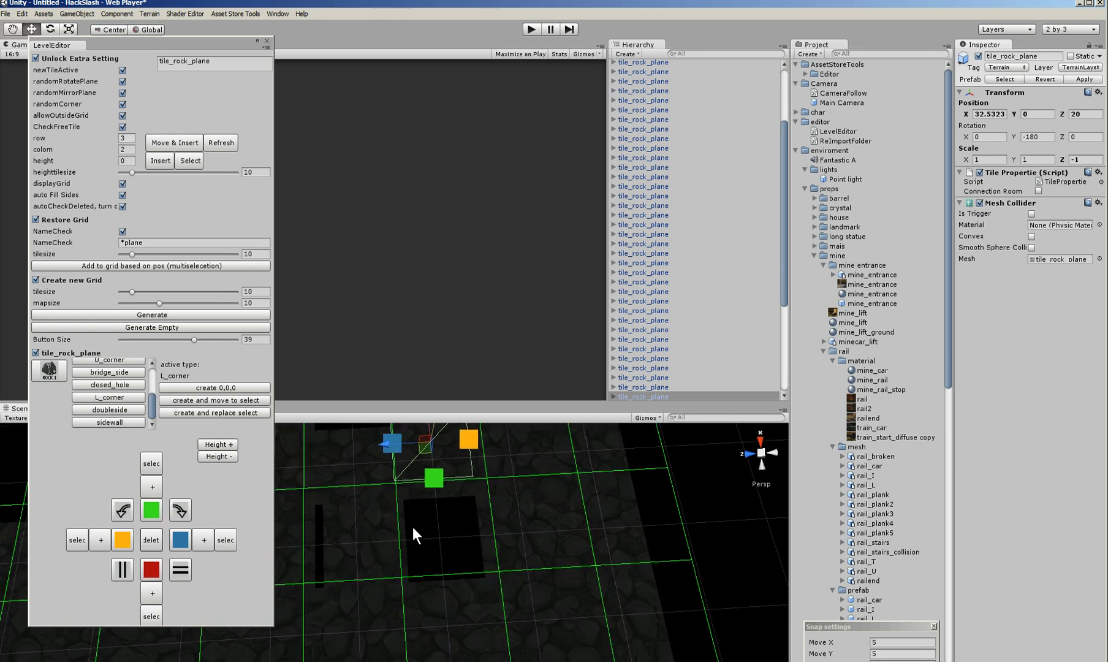
# Step: Set the row field back to 2 and select the tile to check it sits at X 30, Z 60
pyautogui.click(126, 138)
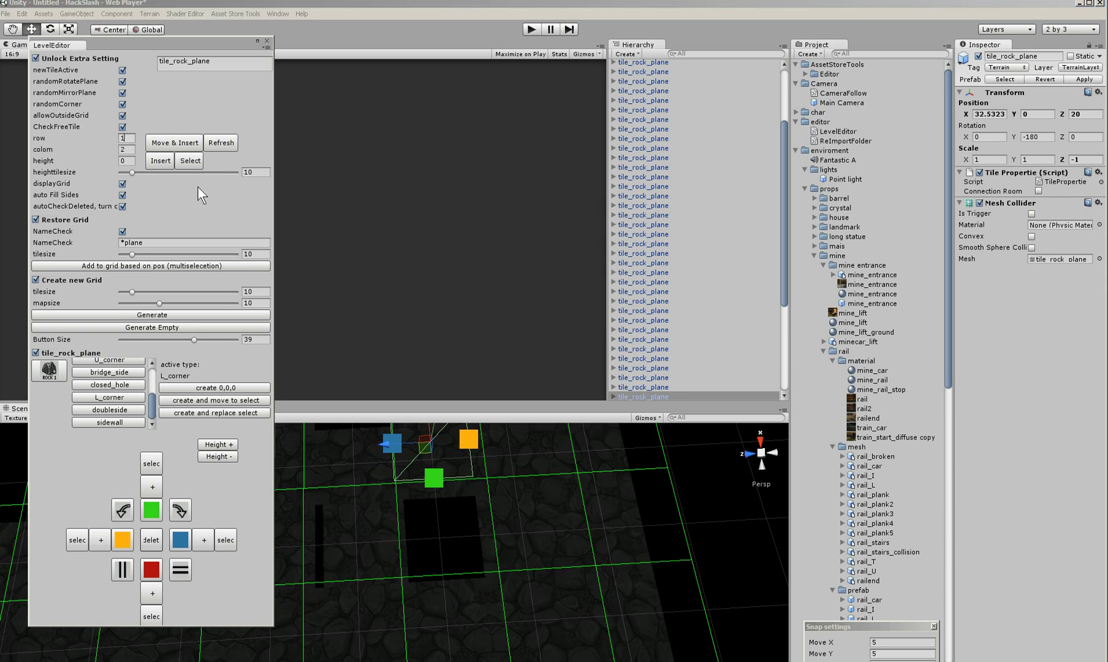
pyautogui.press('BackSpace')
pyautogui.write('2')
pyautogui.keyDown('alt'); pyautogui.moveTo(442, 498); pyautogui.dragTo(394, 510); pyautogui.keyUp('alt')
pyautogui.click(423, 524)
# Step: Marquee-select all tile_rock_plane tiles and orbit to inspect the full floor layout
pyautogui.scroll(-5, 390, 510)
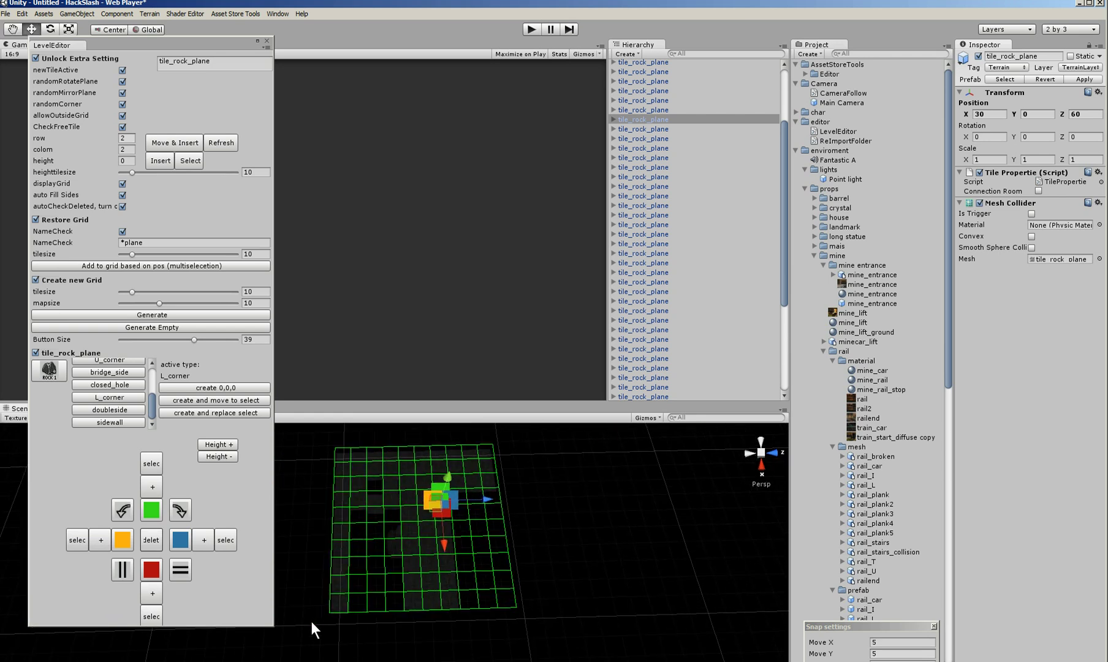
pyautogui.moveTo(325, 607); pyautogui.dragTo(578, 386)
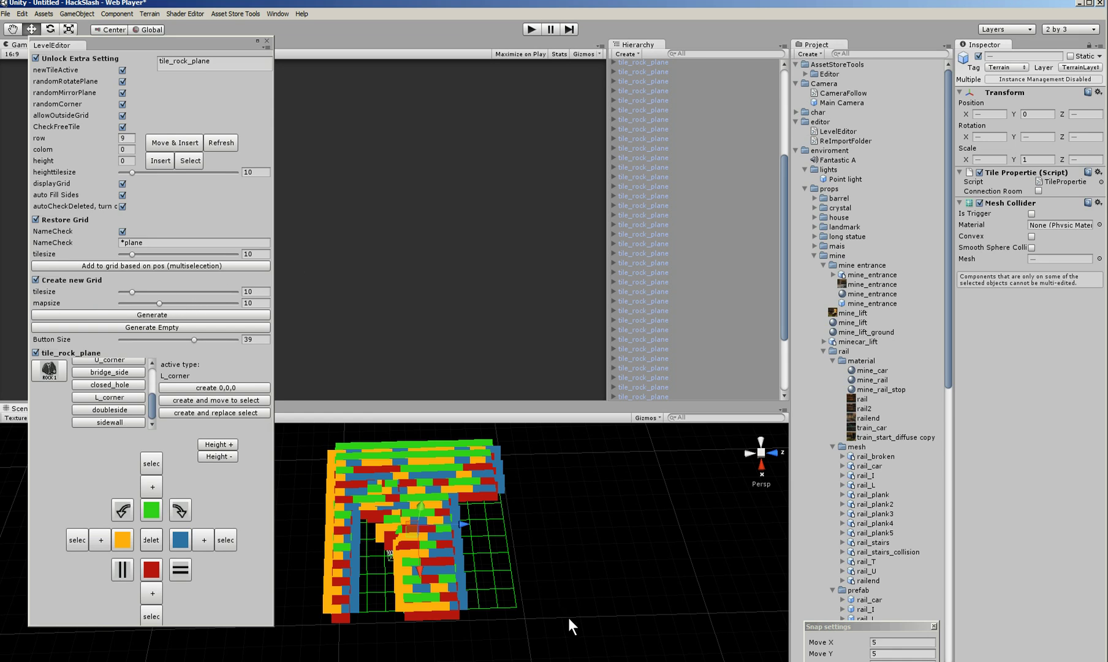
pyautogui.moveTo(610, 641); pyautogui.dragTo(294, 394)
pyautogui.keyDown('alt'); pyautogui.moveTo(429, 459); pyautogui.dragTo(438, 527); pyautogui.keyUp('alt')
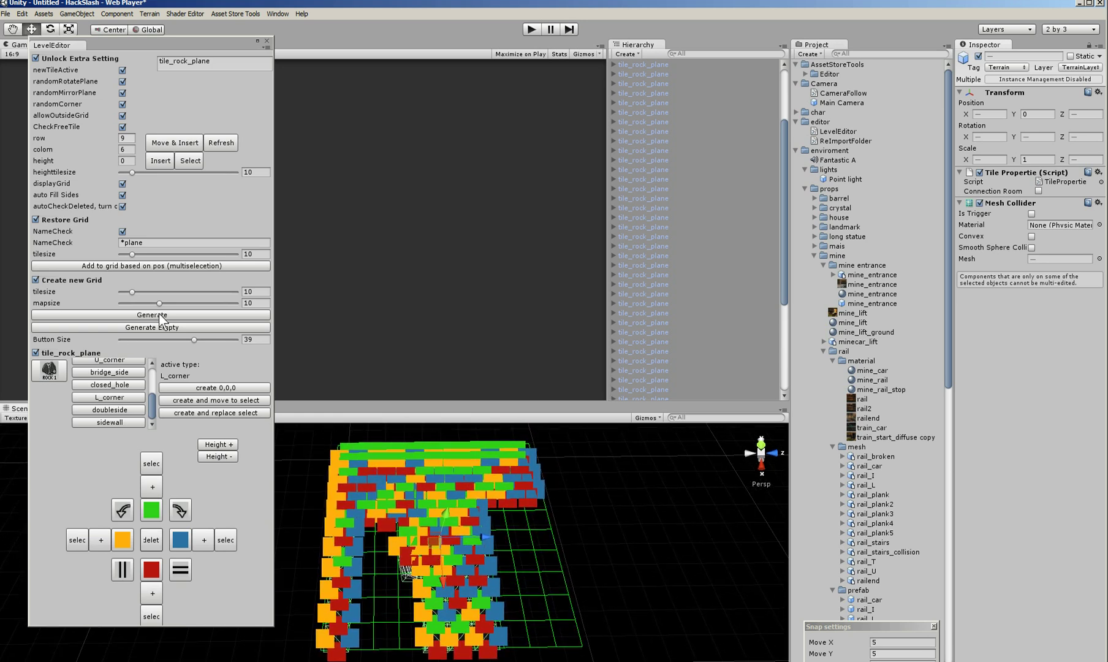
pyautogui.keyDown('alt'); pyautogui.moveTo(411, 496); pyautogui.dragTo(380, 456); pyautogui.keyUp('alt')
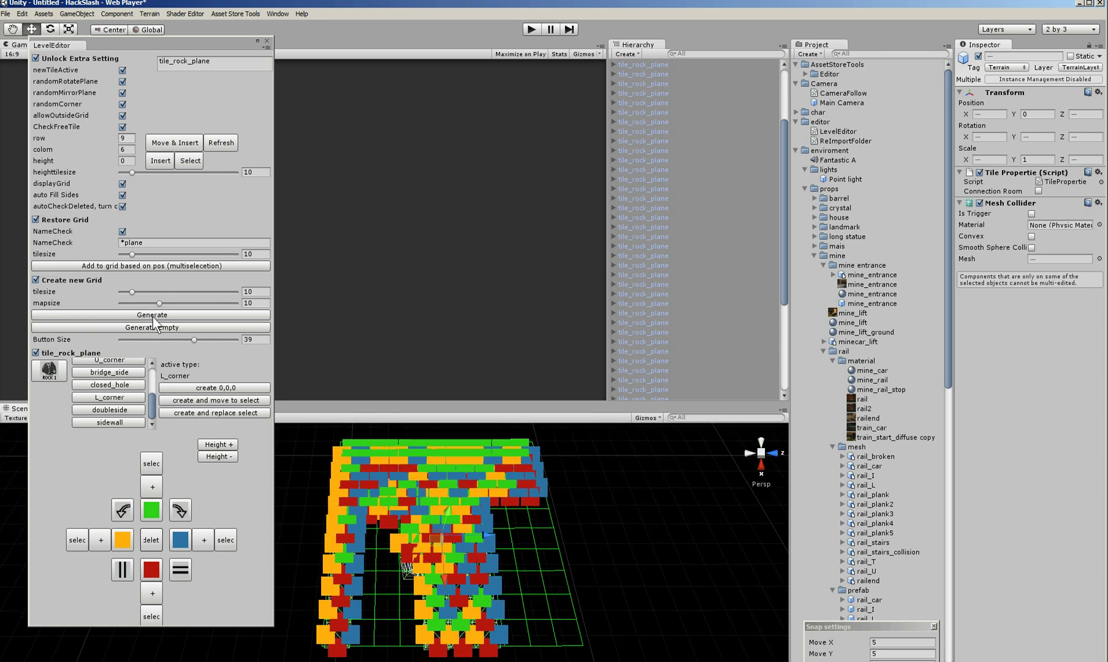